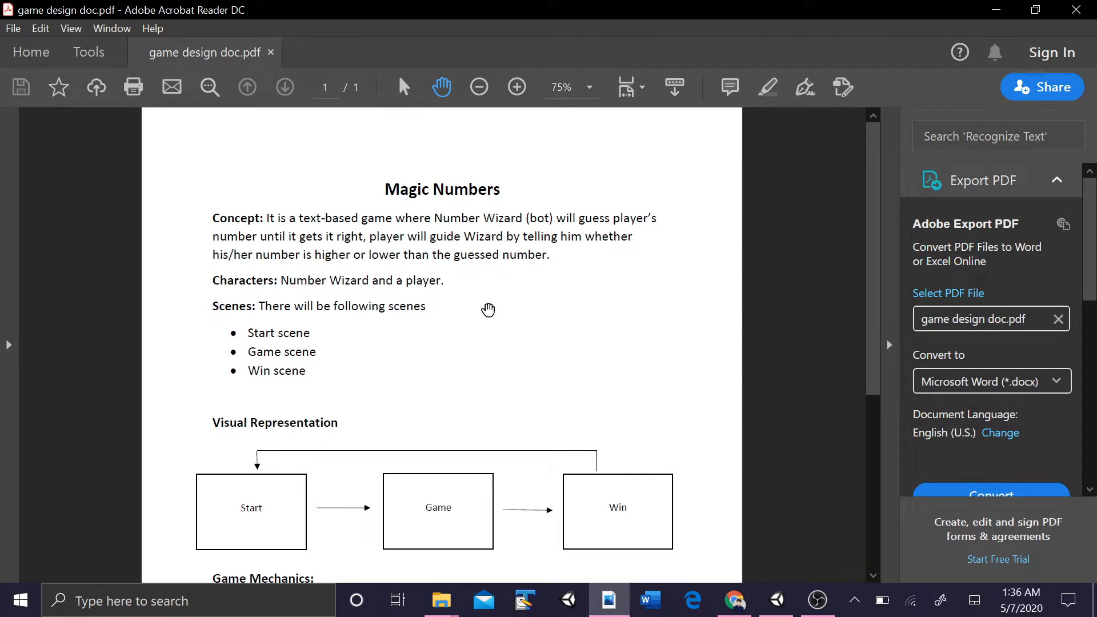
Step: Read through the Magic Numbers game design document, from the scene list and scene flow to the game mechanics
left_click_drag(875, 336, 874, 411)
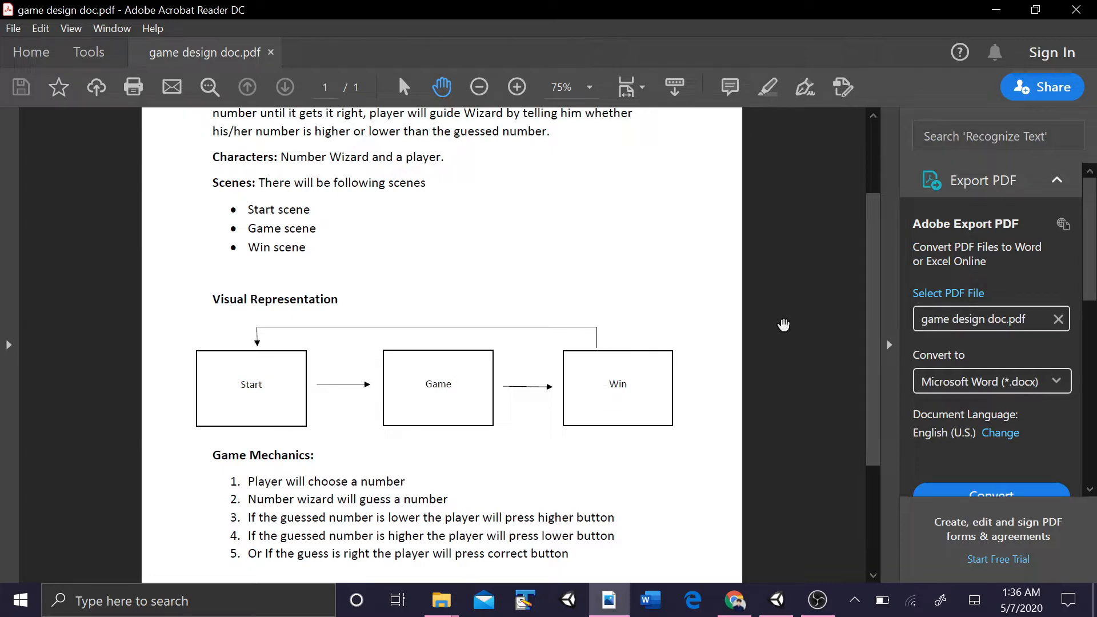
left_click_drag(873, 355, 870, 428)
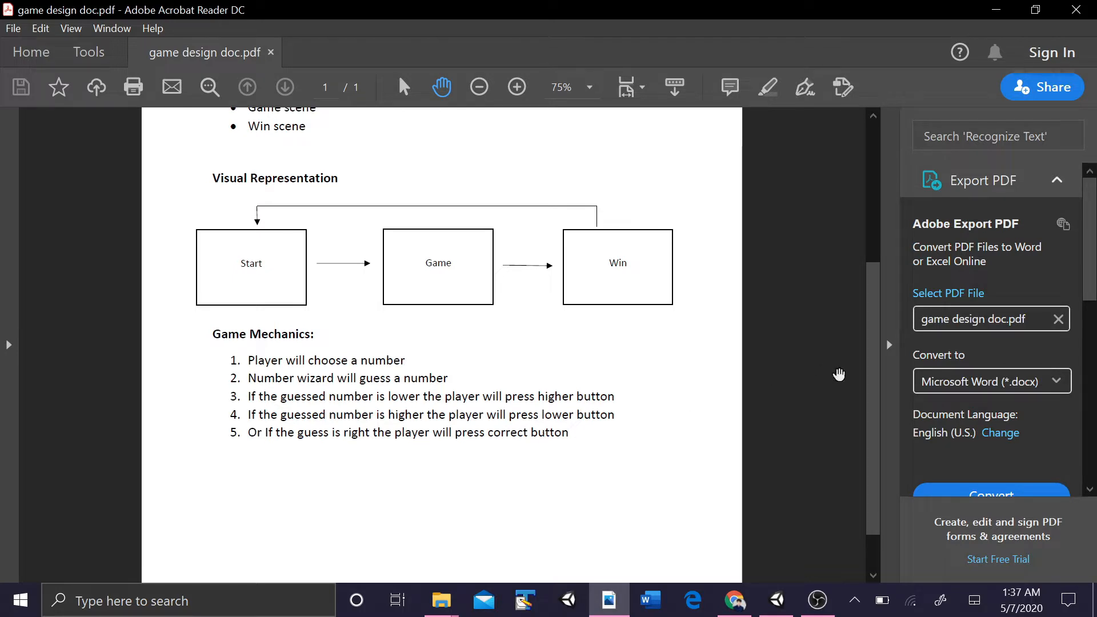
left_click_drag(884, 401, 857, 289)
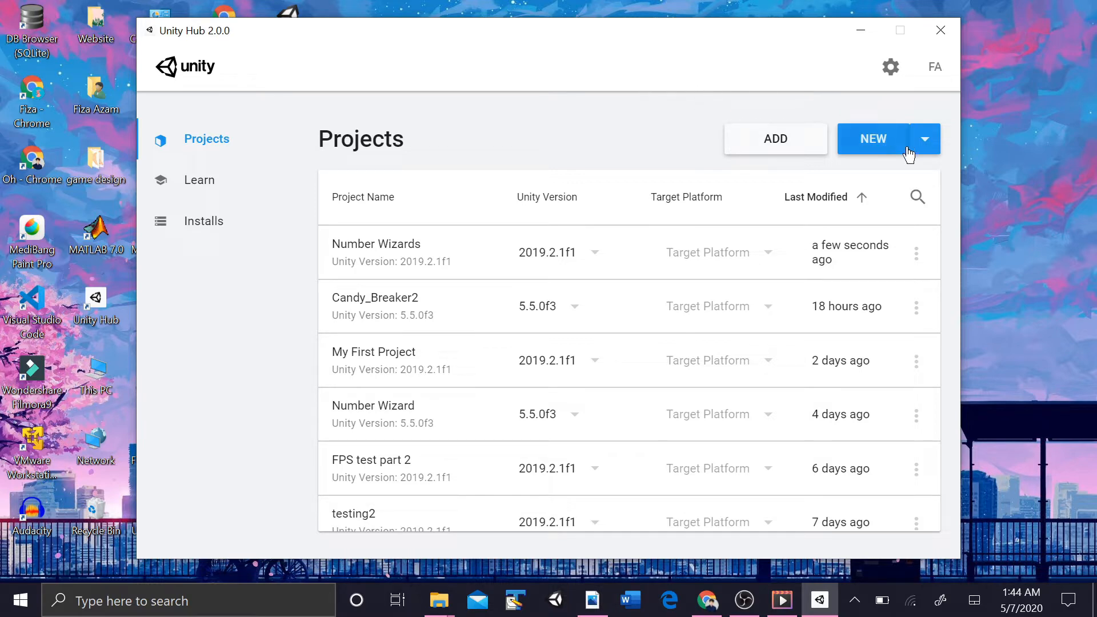
Step: Create a new 2D Unity project named "Magic Numbers" in E:\Unity 2018 projects
left_click(867, 142)
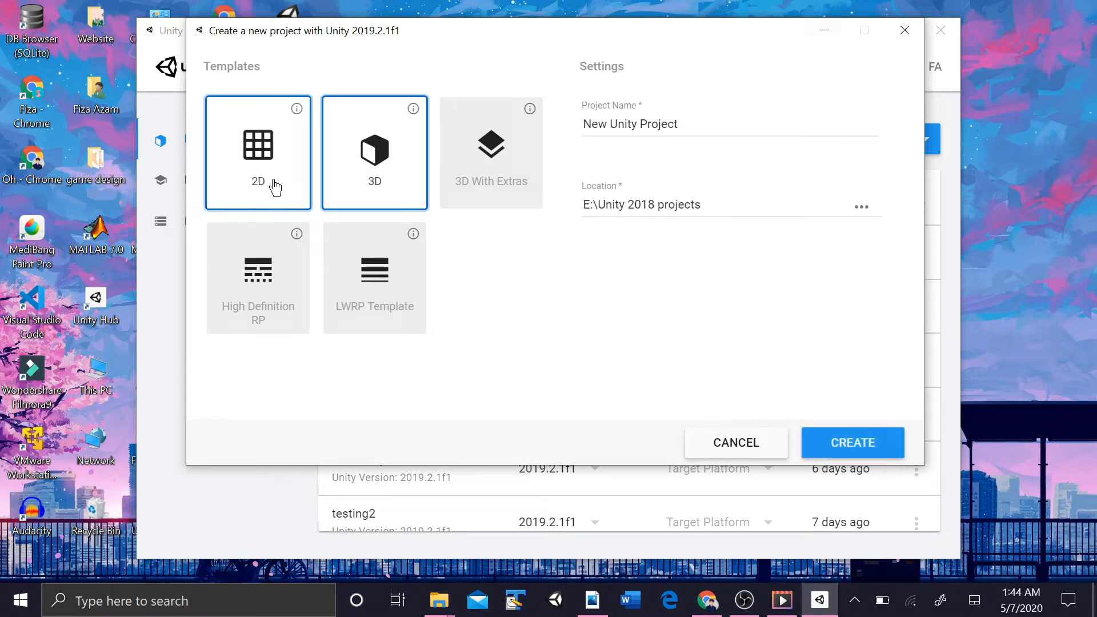
left_click(275, 187)
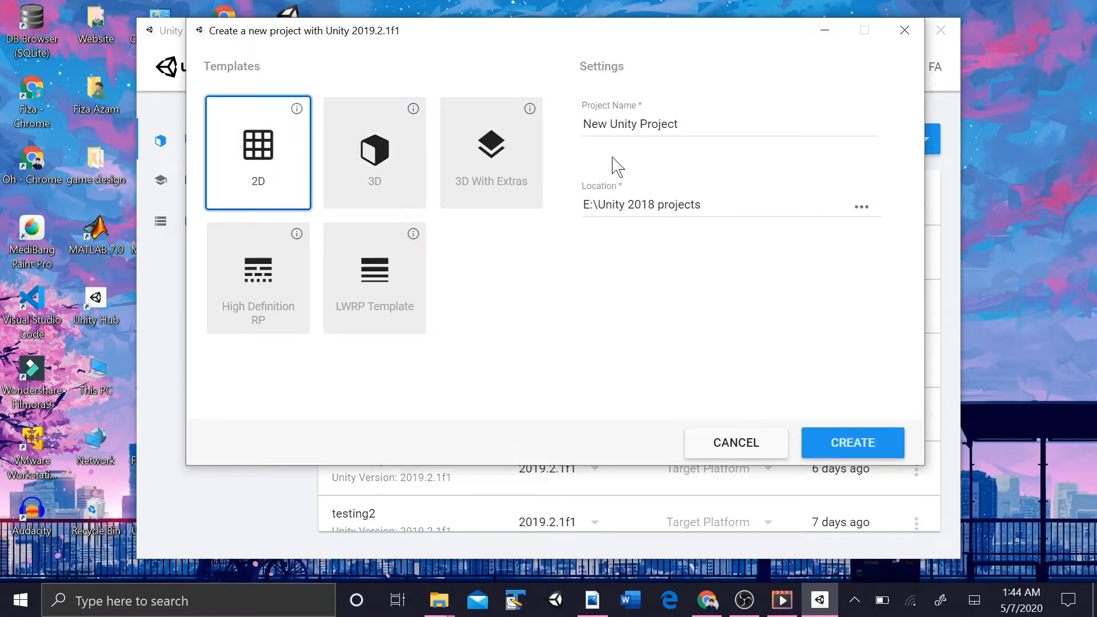
double_click(625, 124)
key("ctrl+a")
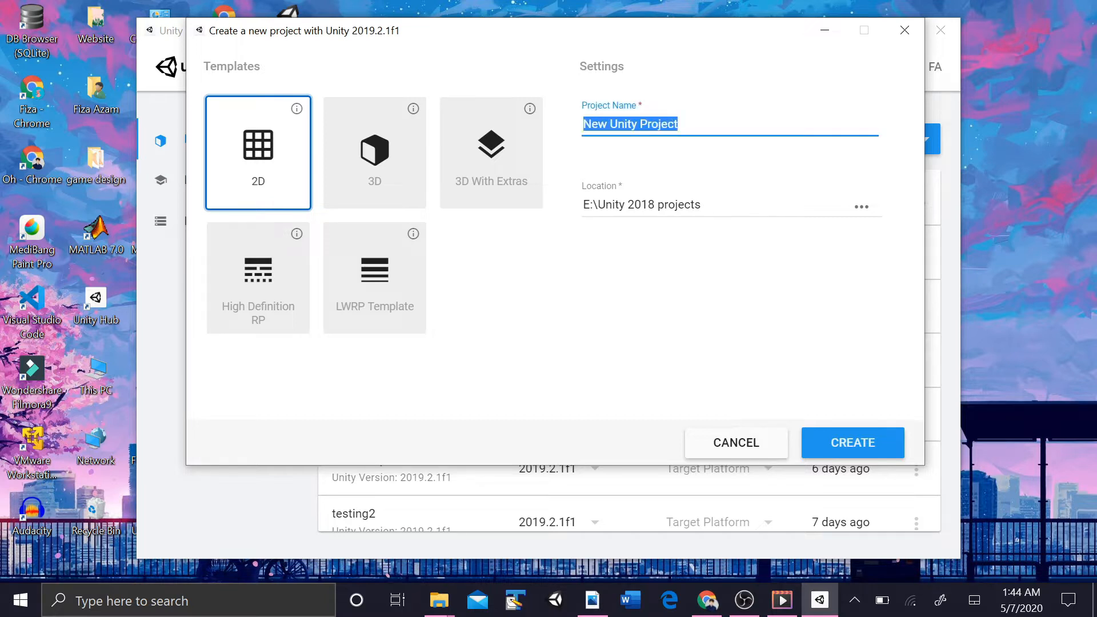
key("BackSpace")
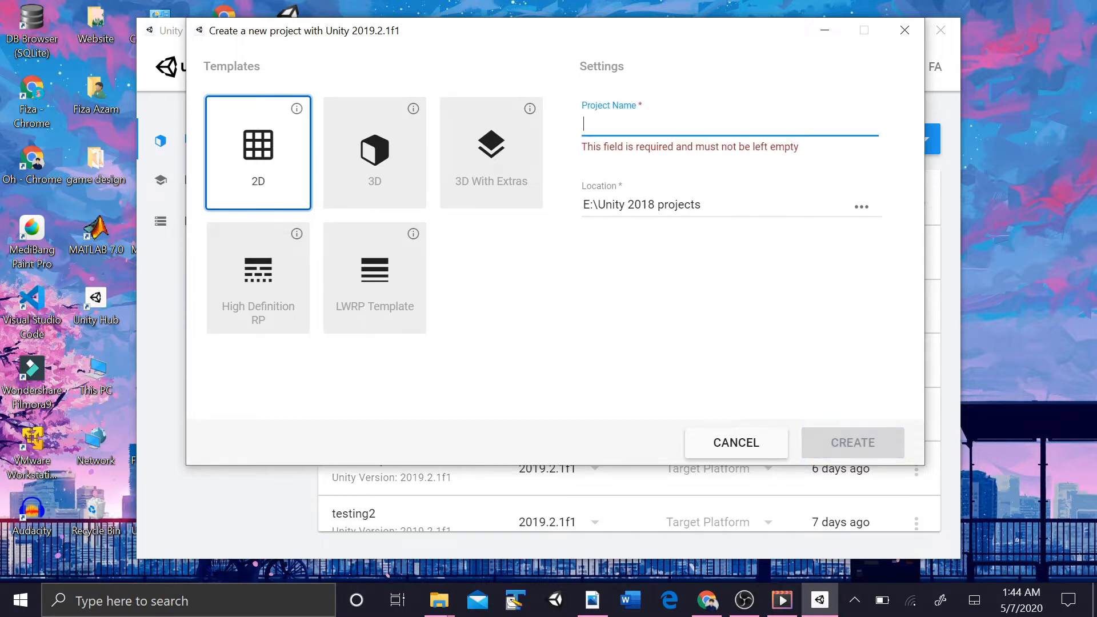
type("Magic Numbers")
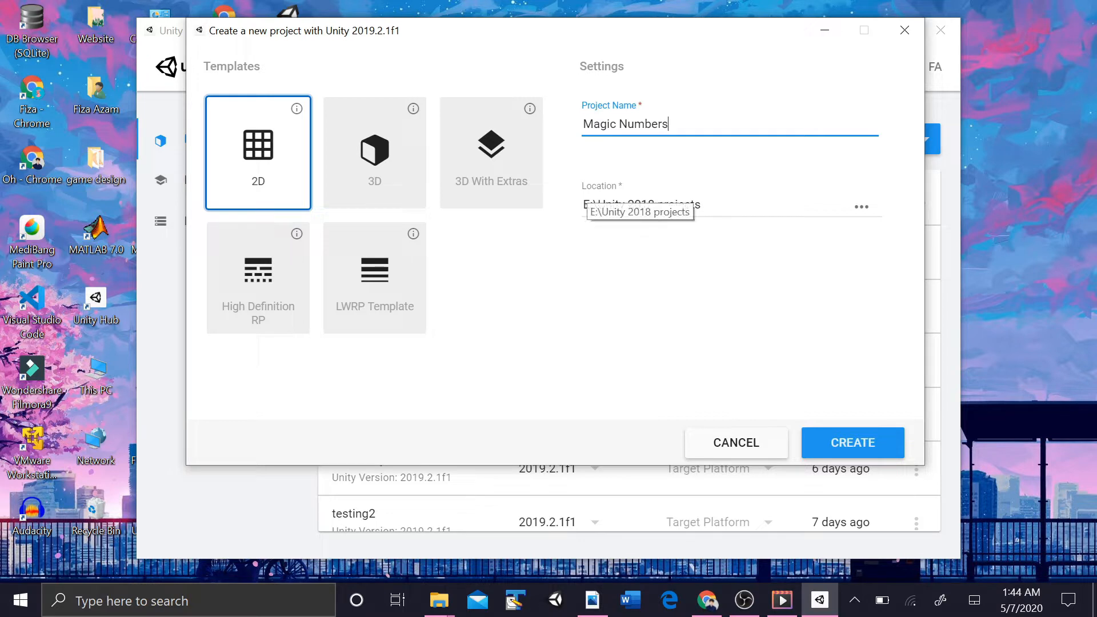
left_click(695, 211)
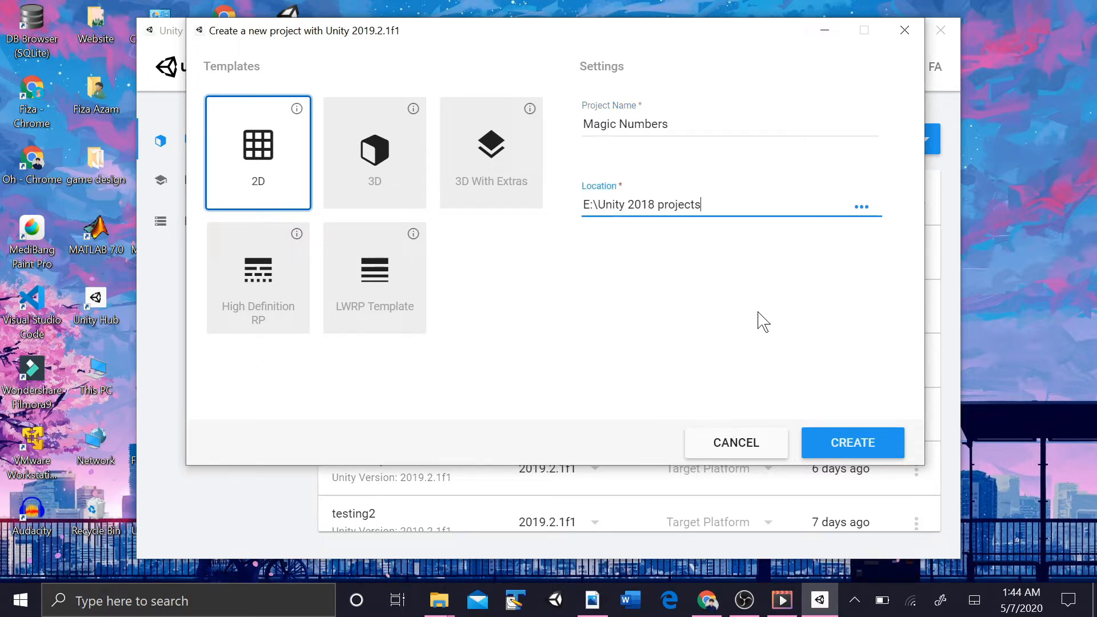
left_click(870, 448)
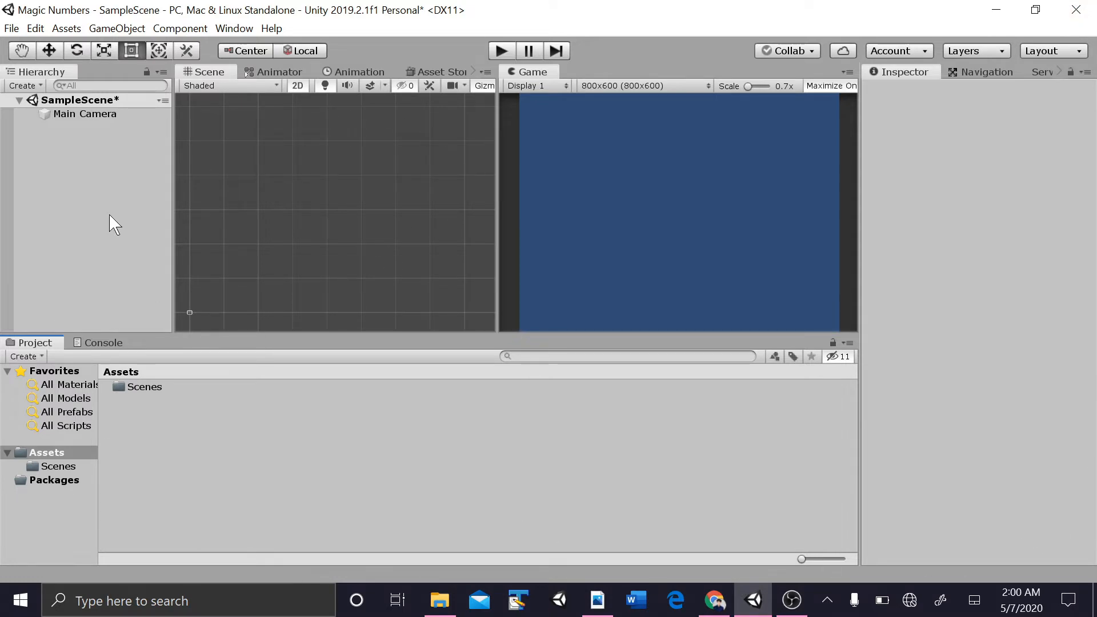
Step: Select the Main Camera, toggle the Scene view's gizmos to inspect its outline, and widen the Scene view beside the Game view
left_click(93, 115)
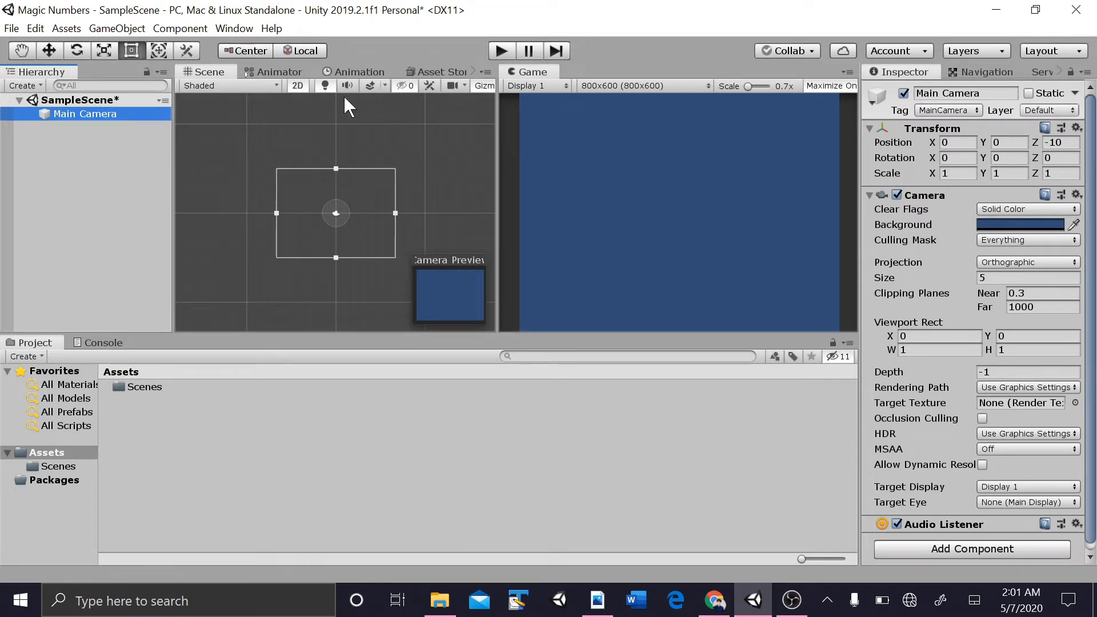
left_click(324, 87)
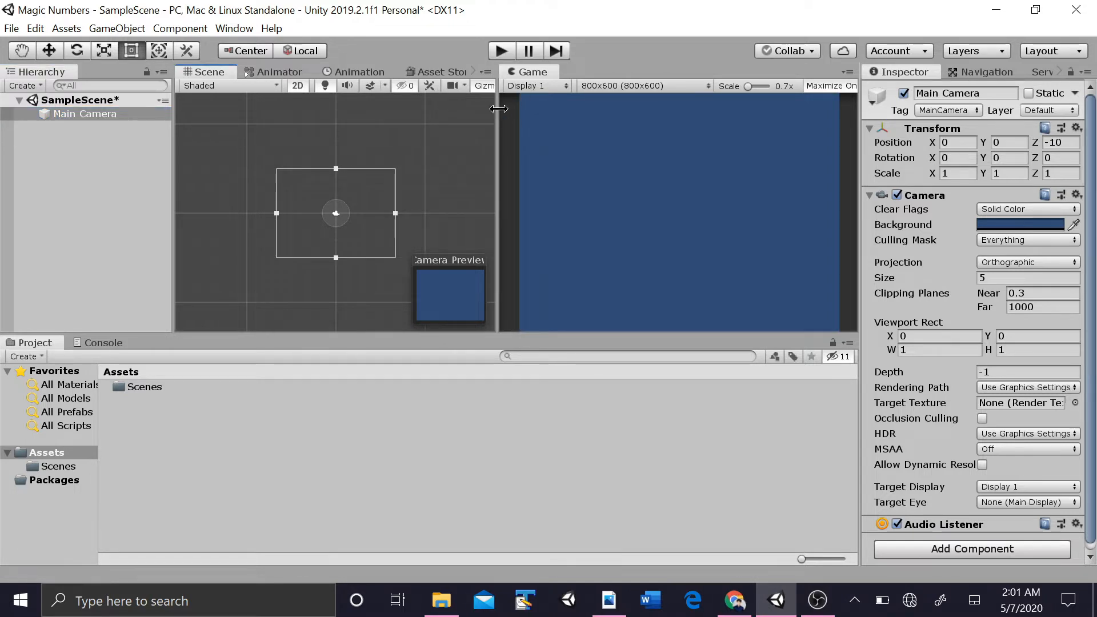
left_click_drag(495, 110, 629, 109)
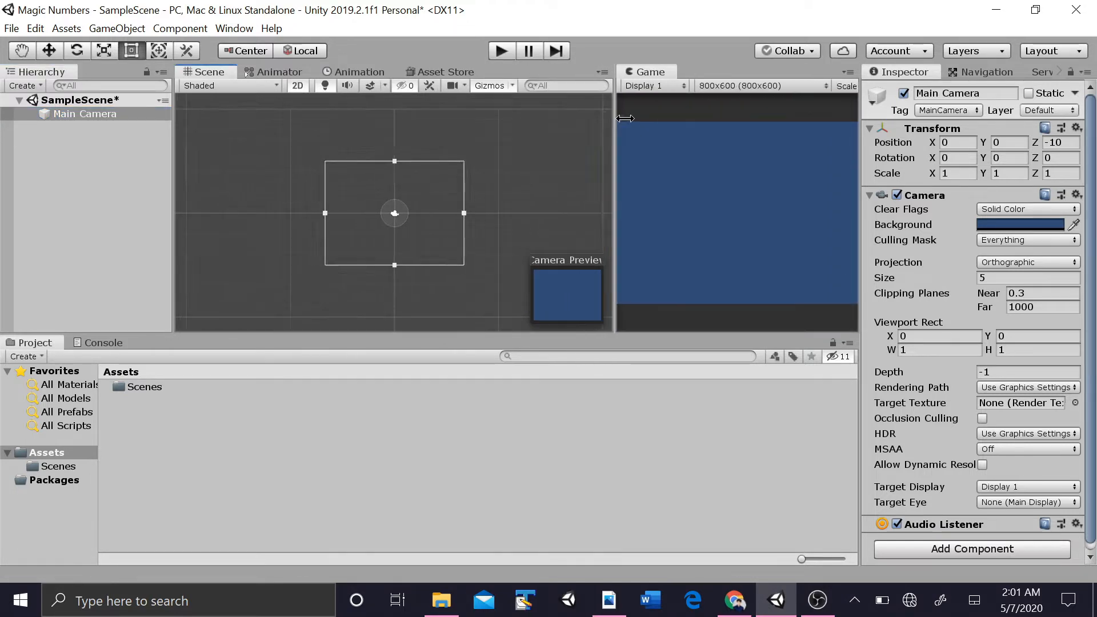
left_click(488, 87)
left_click(489, 87)
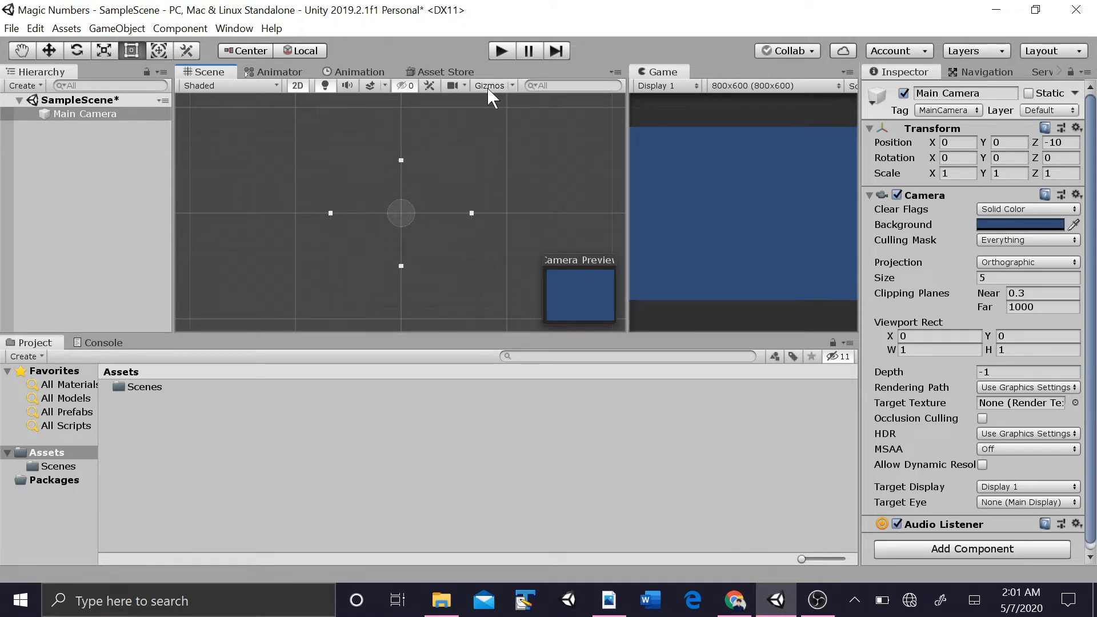
left_click(487, 88)
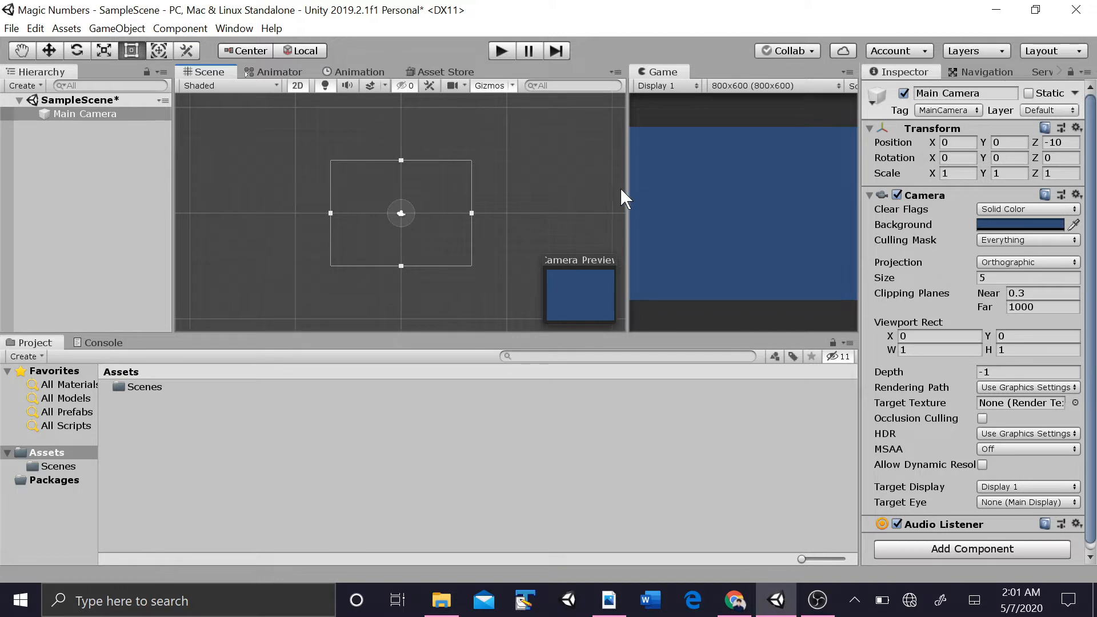
left_click_drag(628, 196, 600, 196)
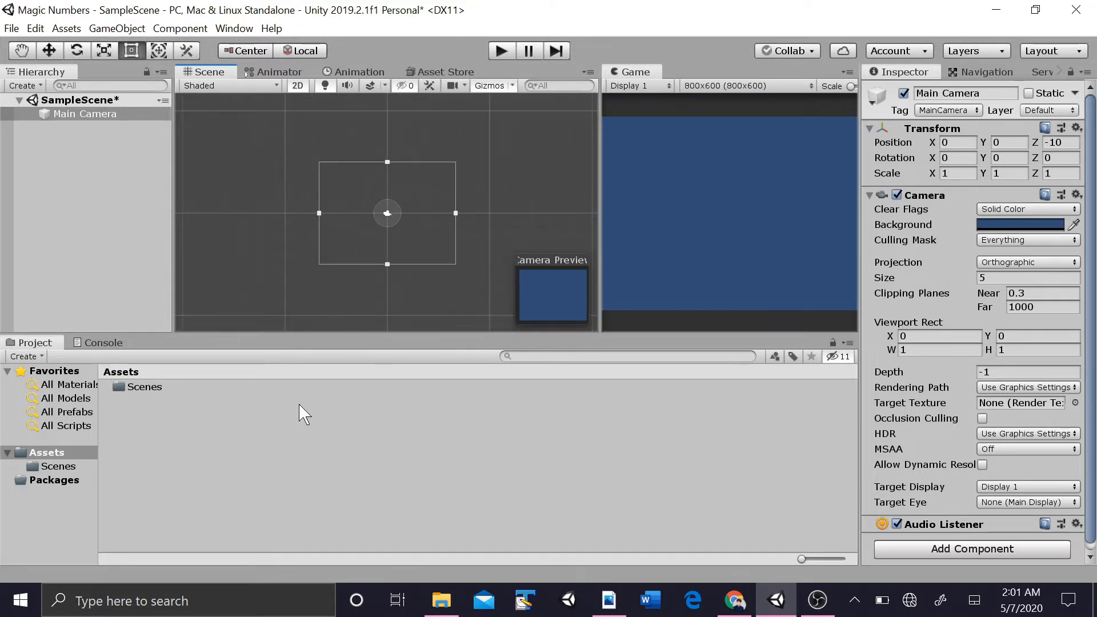
Step: Create a folder named "Scripts" in the project's Assets
left_click(42, 453)
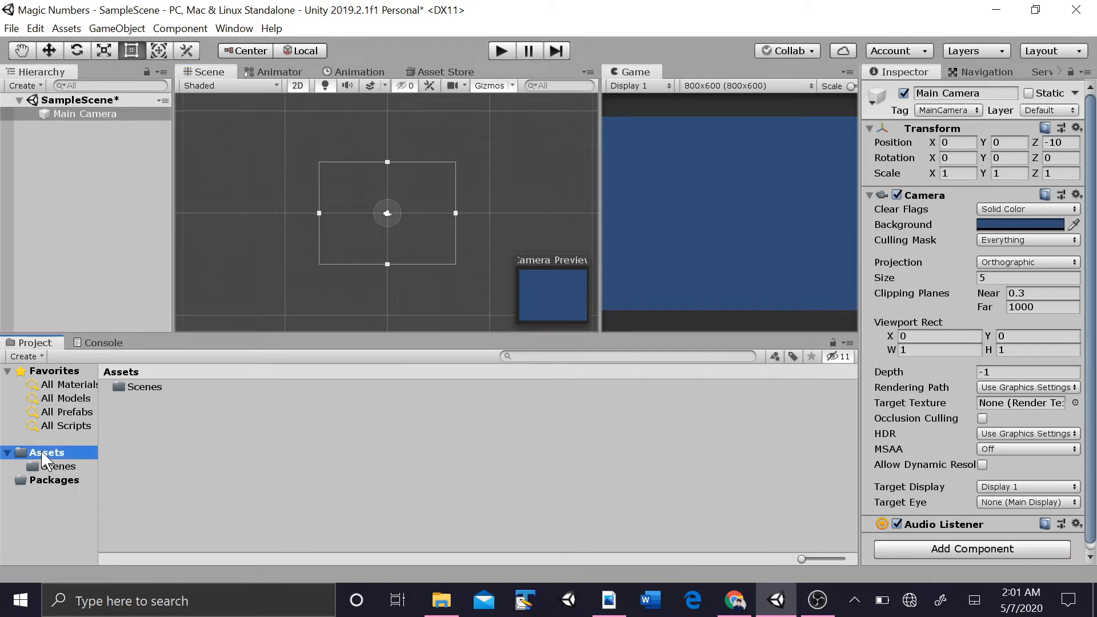
left_click(178, 433)
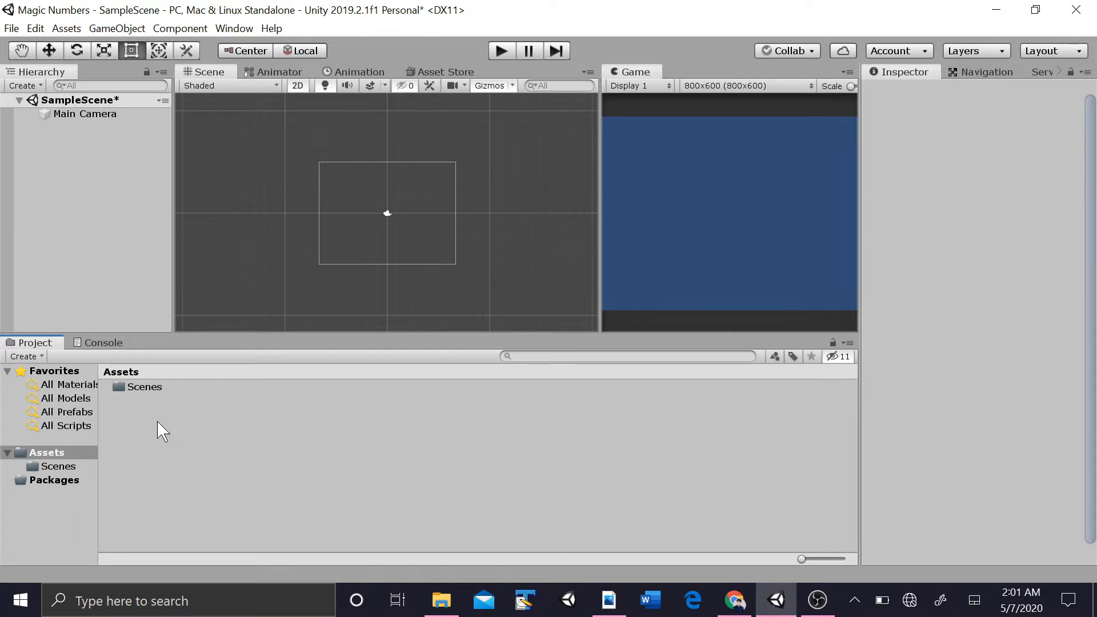
right_click(158, 423)
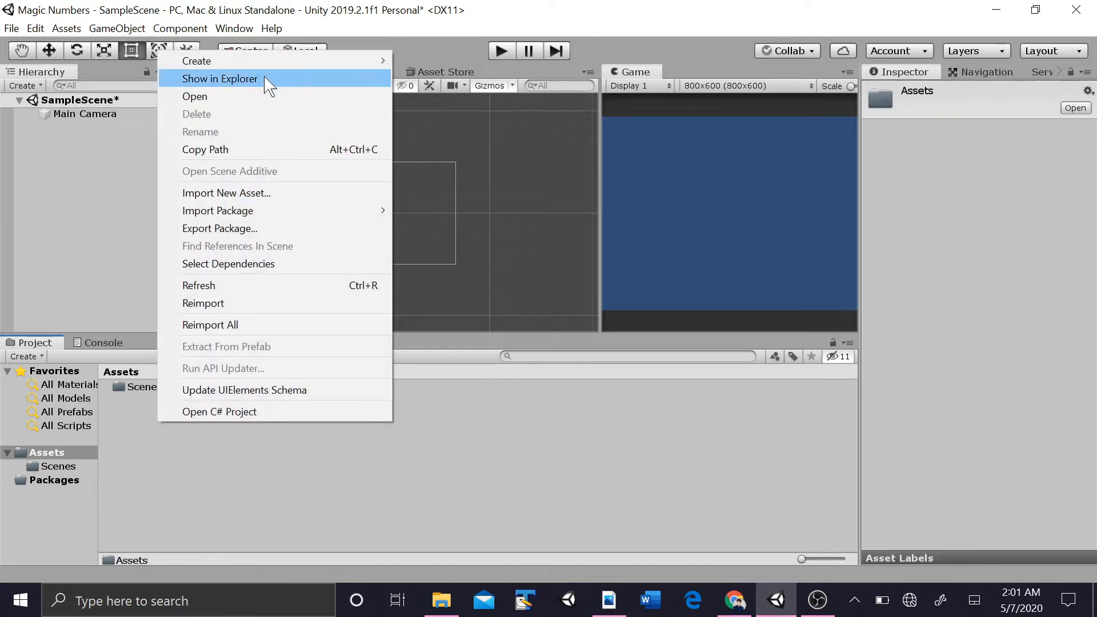
mouse_move(266, 61)
left_click(451, 36)
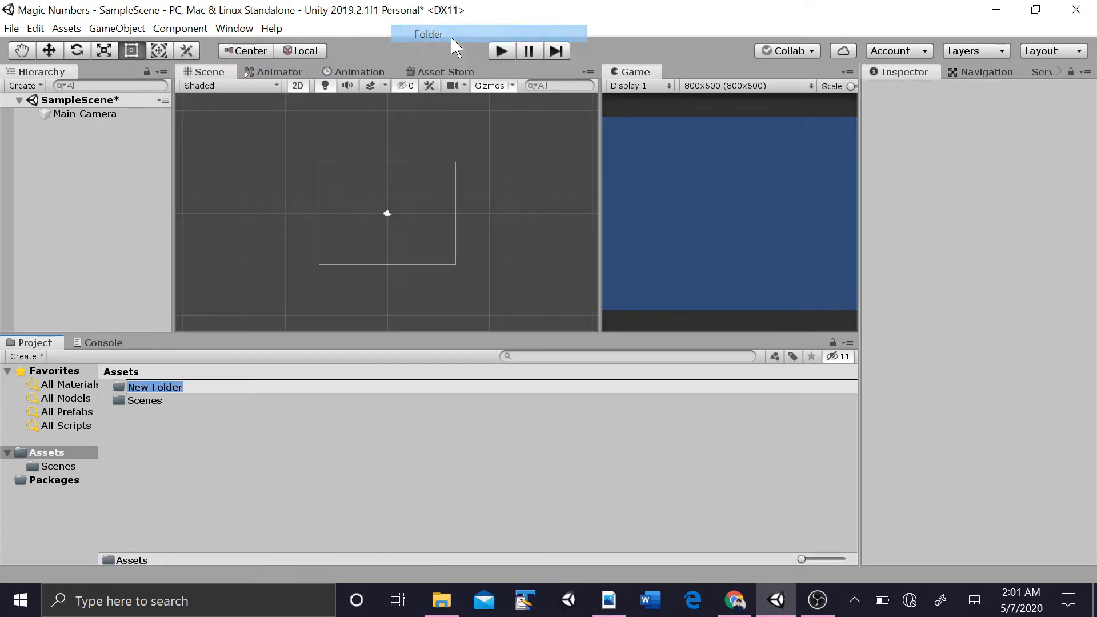
type("Scripts")
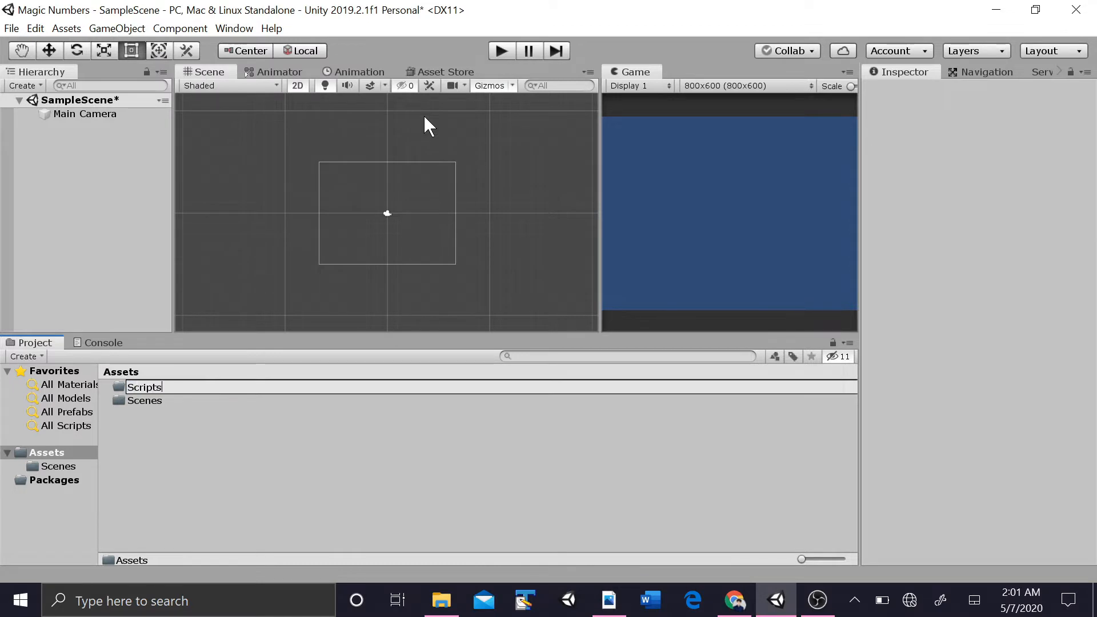
key("Return")
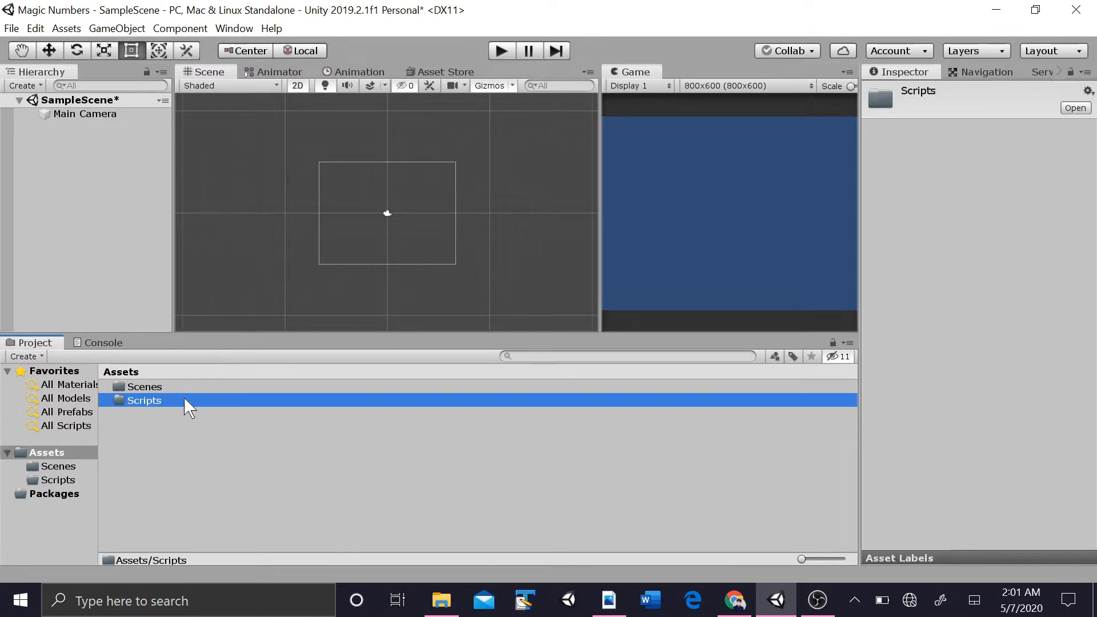
Step: Create another folder in Assets, named "Sprites", alongside the Scripts folder
right_click(174, 423)
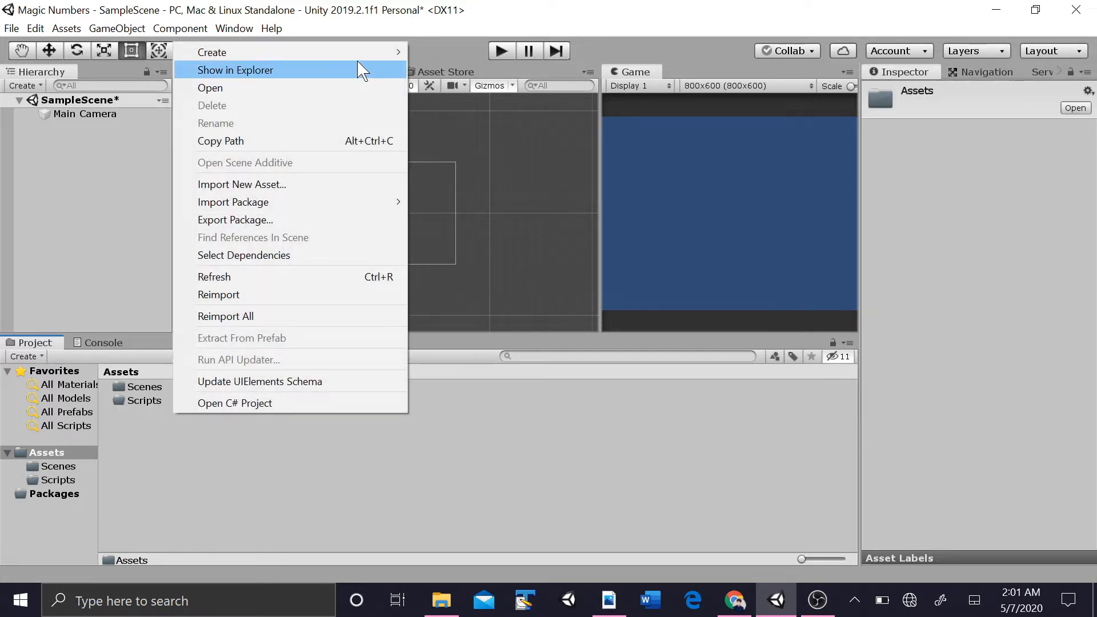
mouse_move(363, 56)
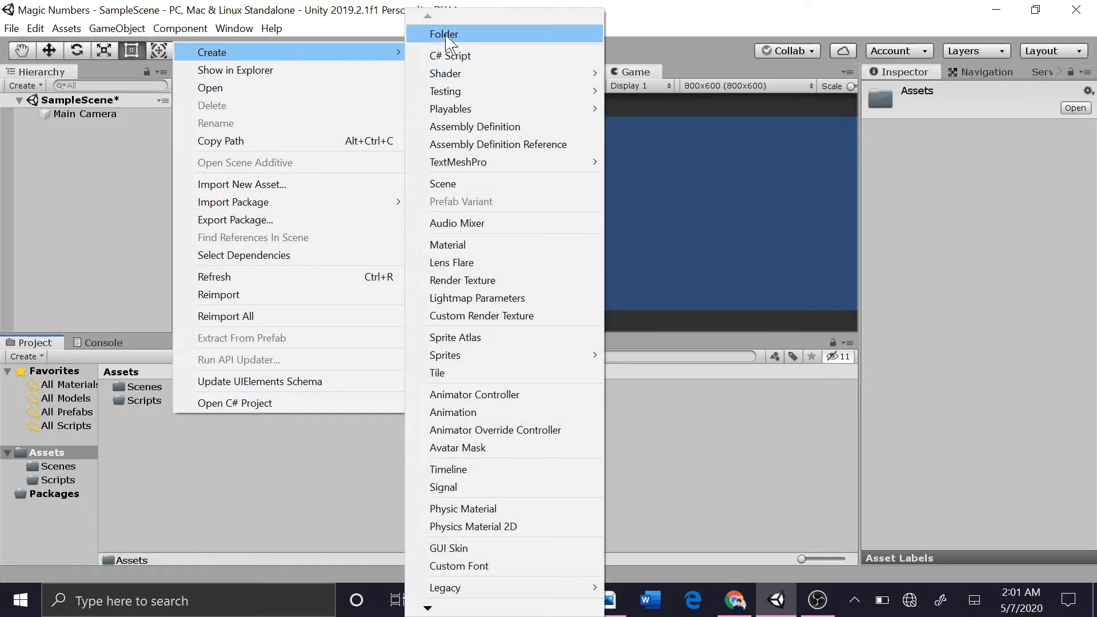
left_click(445, 36)
type("Sprites")
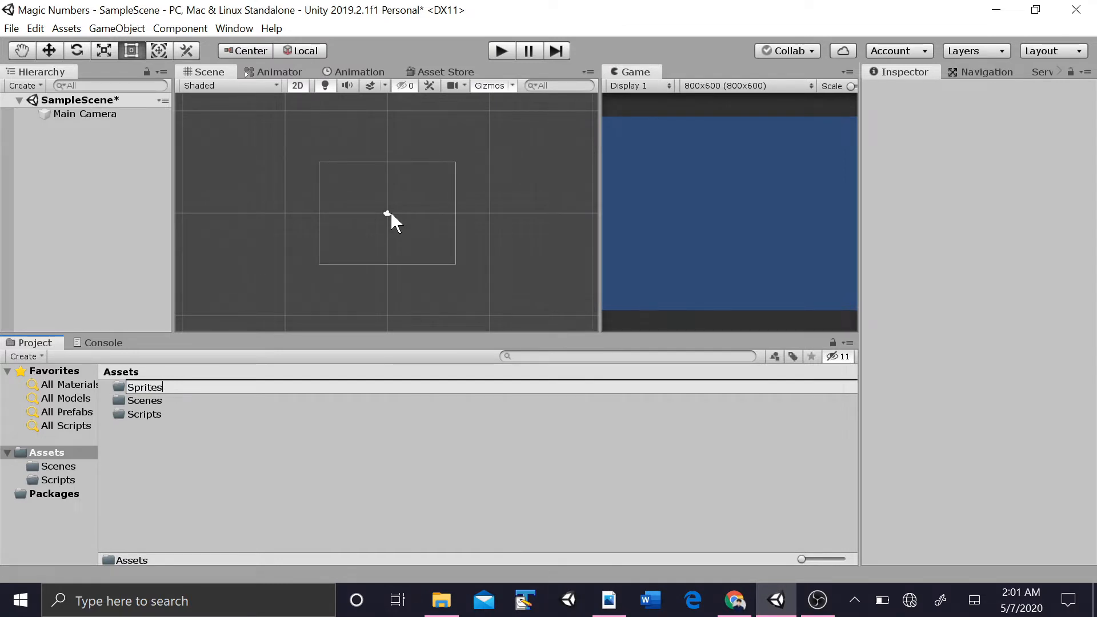
key("Return")
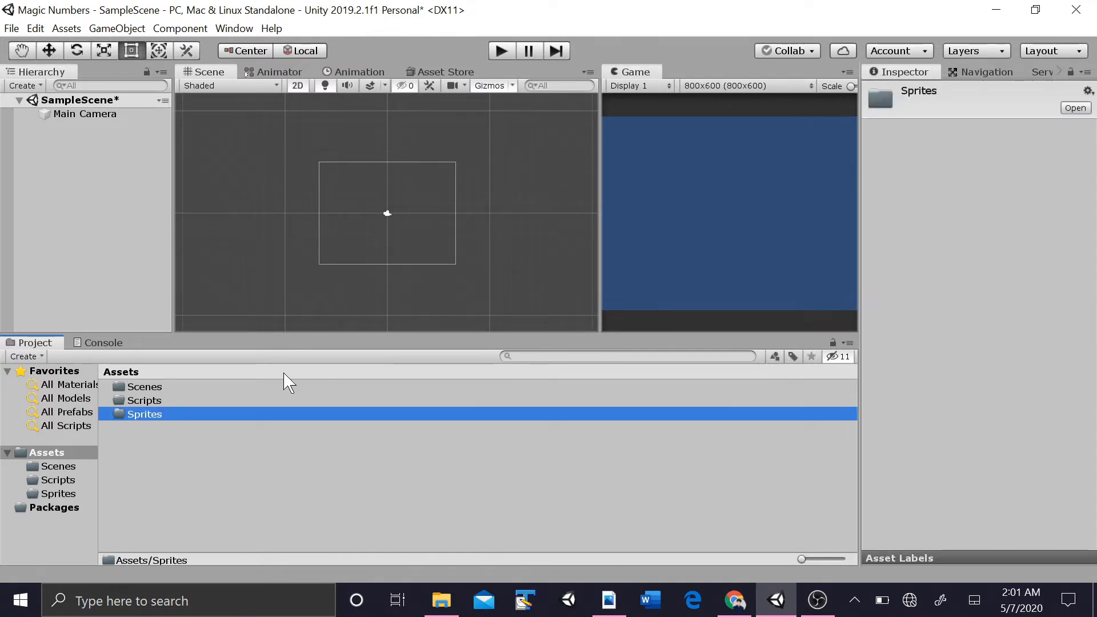
left_click(137, 442)
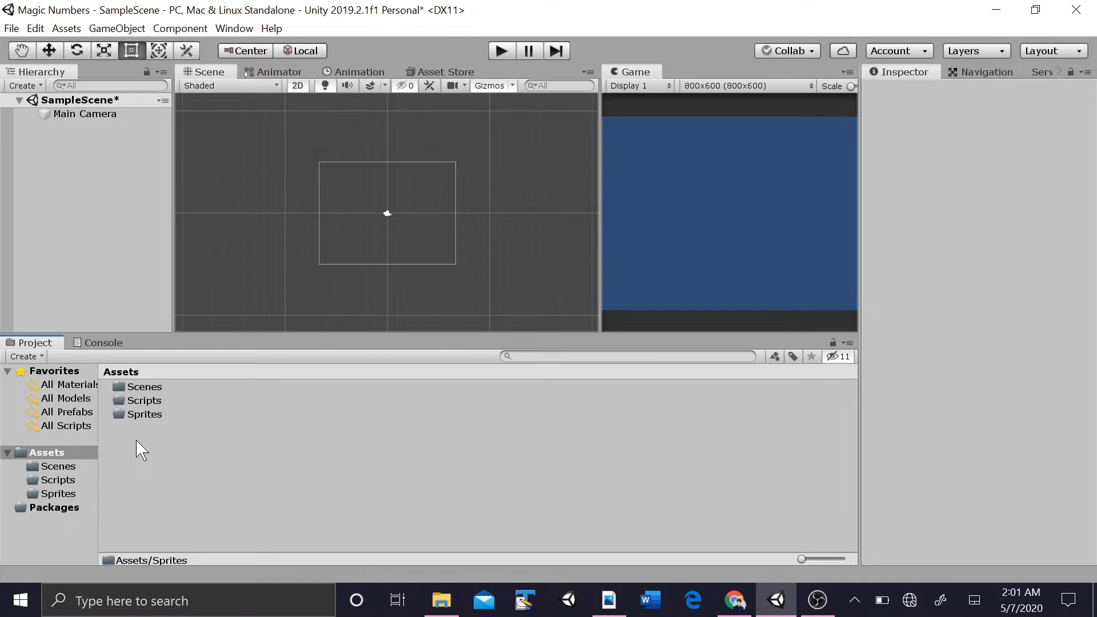
right_click(136, 440)
key("Escape")
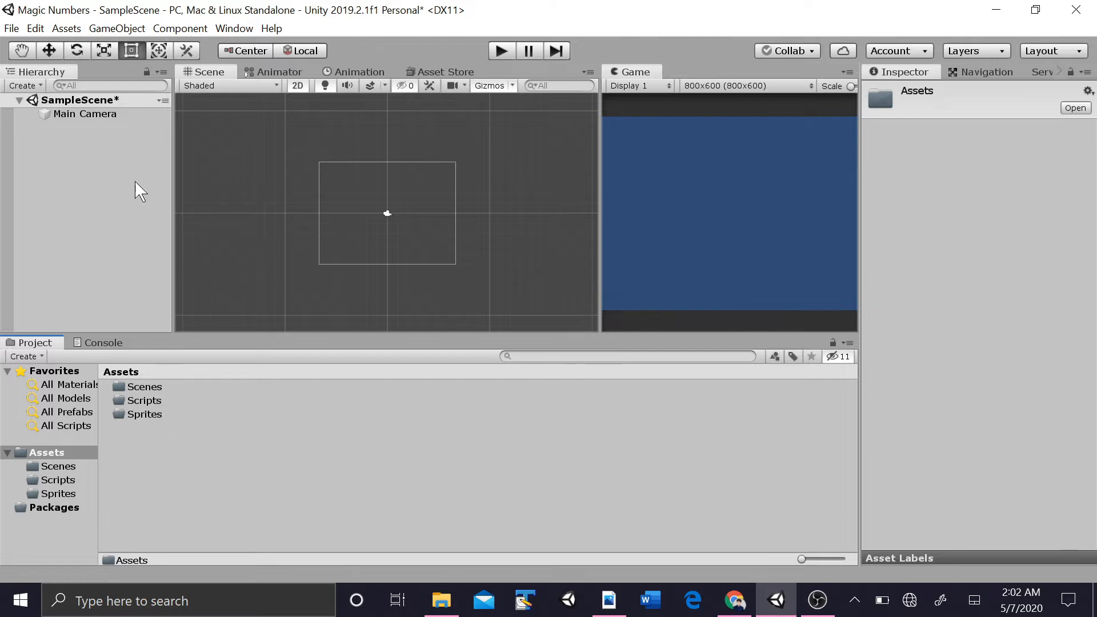
Step: Import the Background, cat wizard, Dialogue Box and Panel images from E:\workshop\Magic Numbers\sprites in File Explorer into the project's Sprites folder
left_click(154, 416)
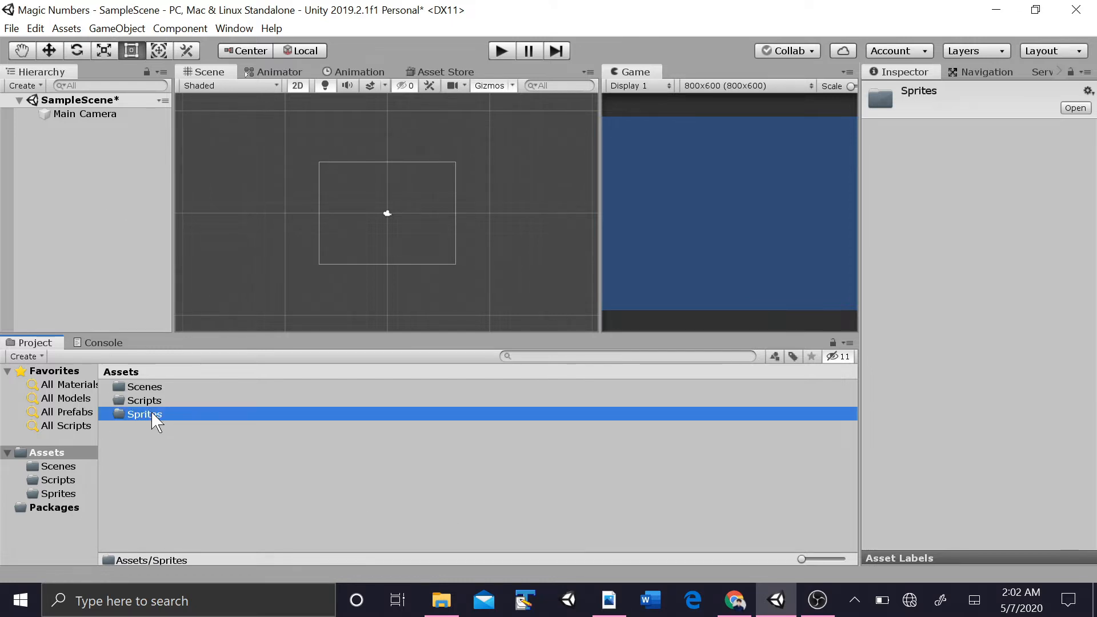
double_click(153, 416)
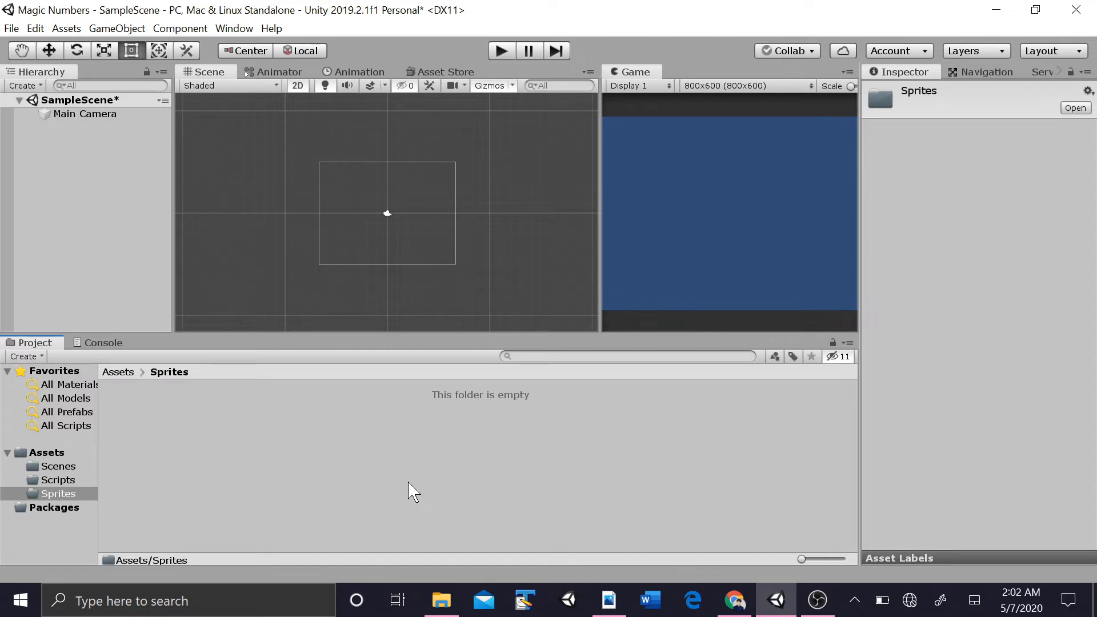
left_click(447, 598)
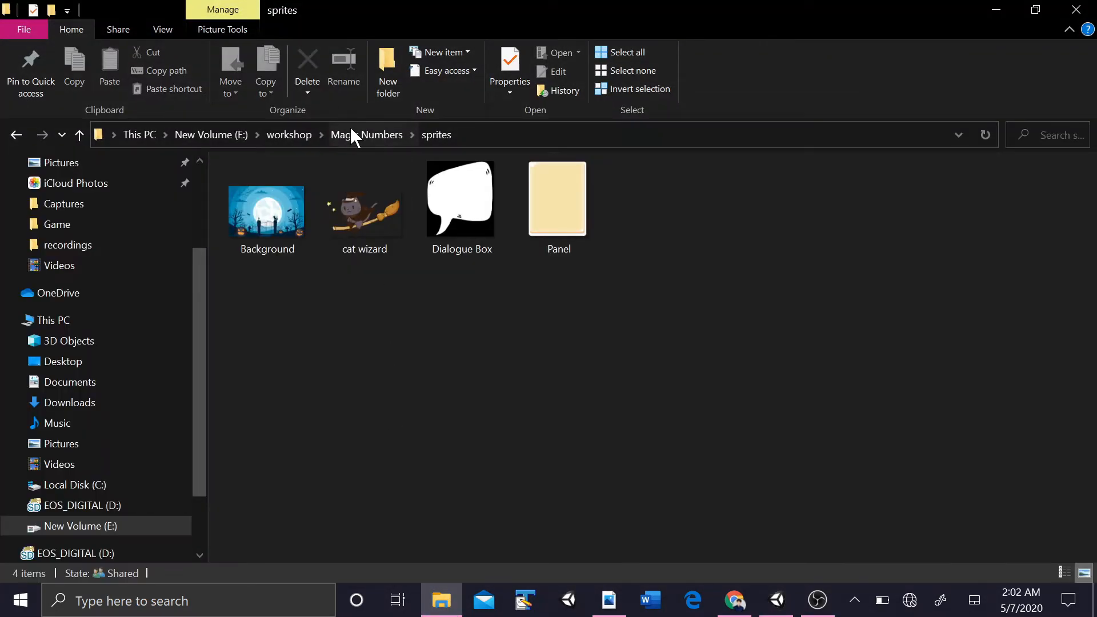
left_click(389, 133)
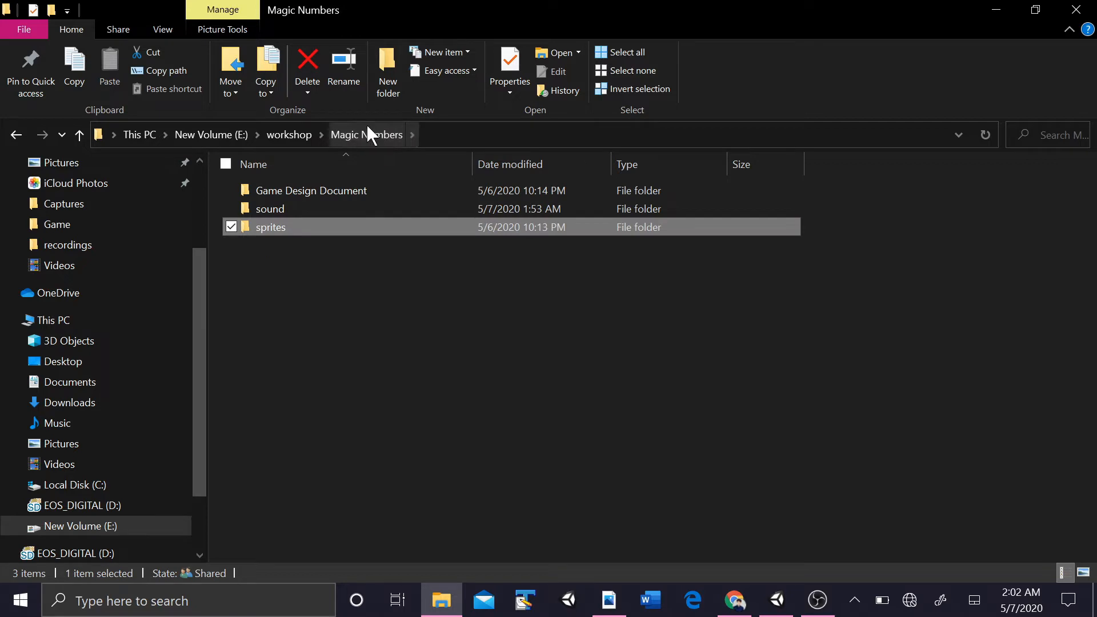
left_click(318, 264)
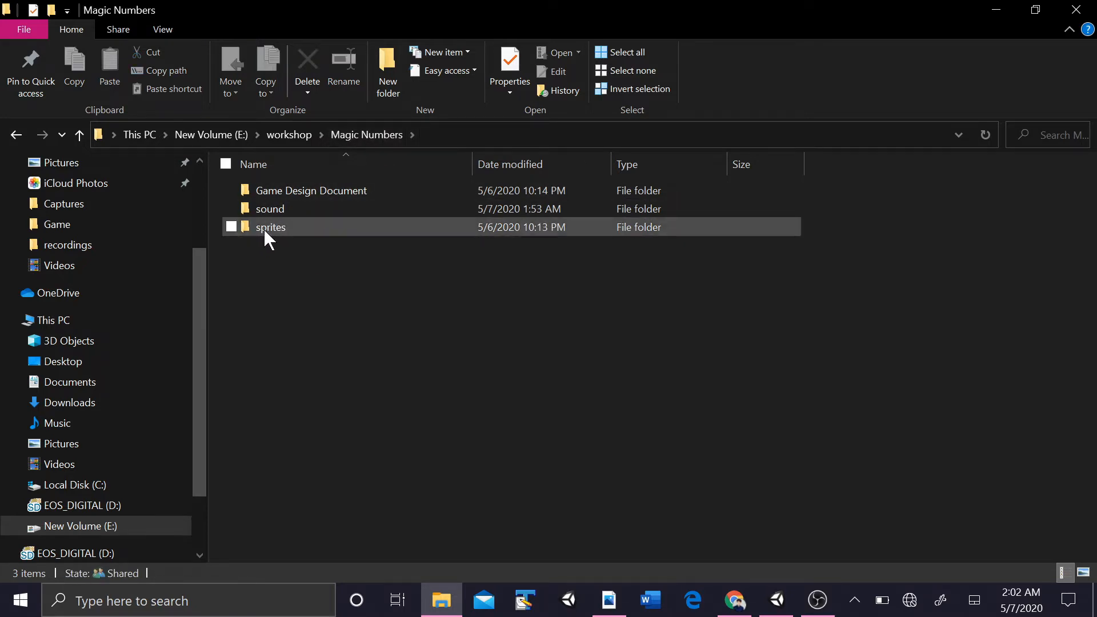
double_click(263, 228)
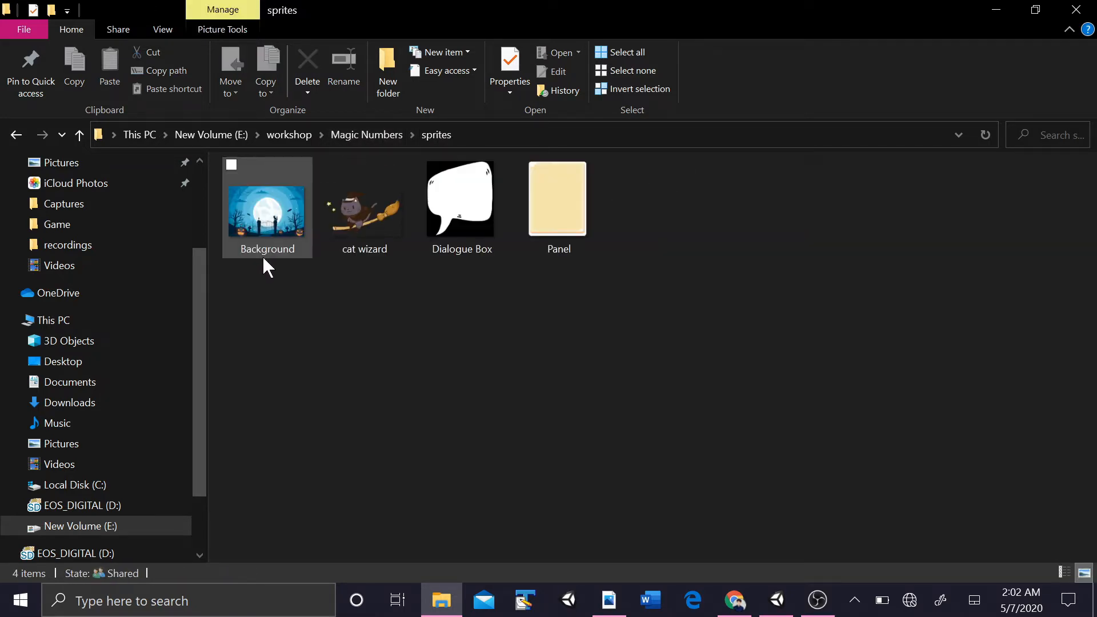
left_click_drag(625, 229, 287, 419)
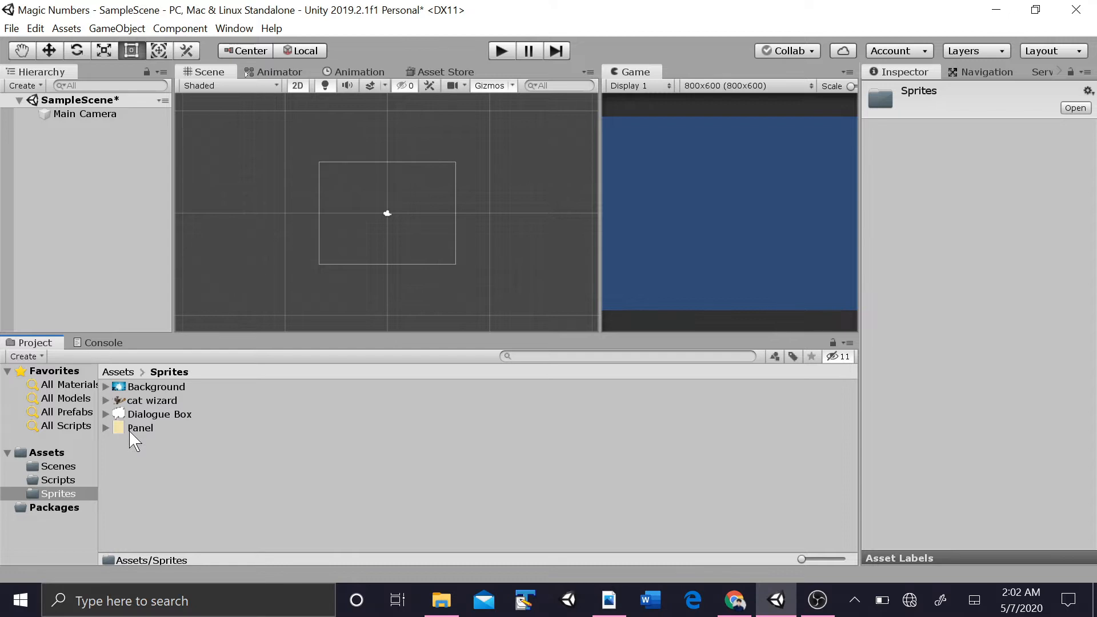
Step: Add a UI Canvas to the scene and frame it in the Scene view
right_click(65, 135)
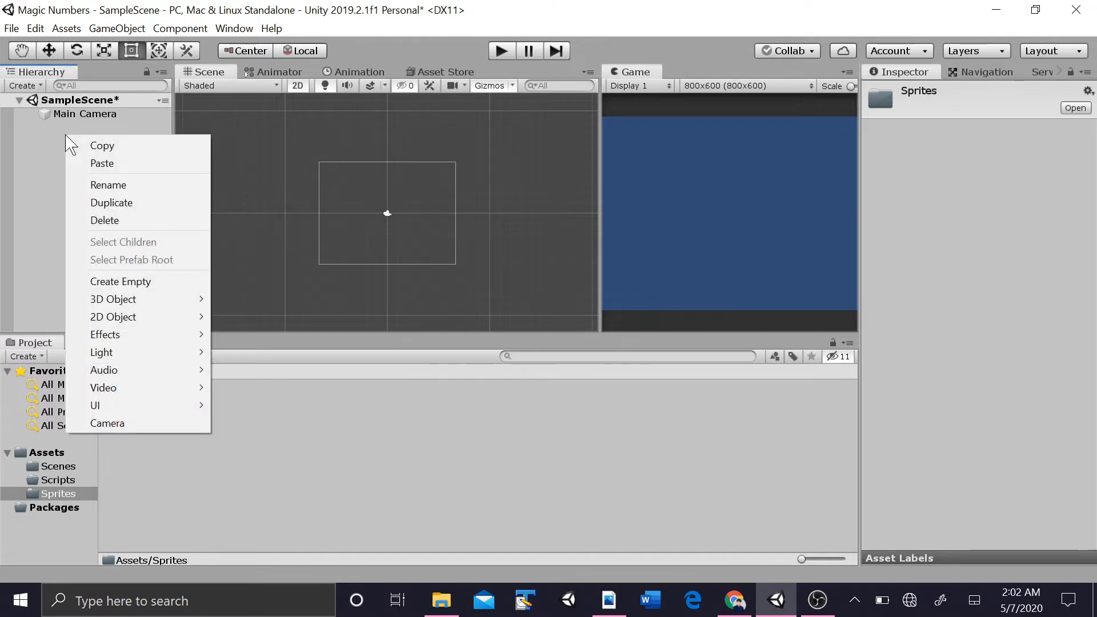
mouse_move(175, 324)
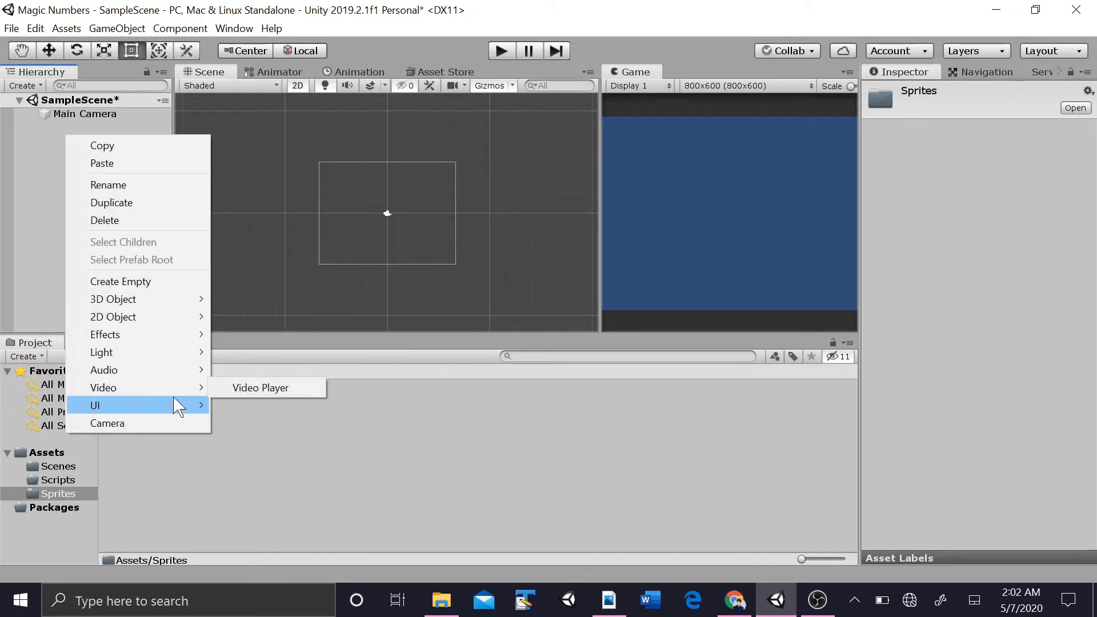
mouse_move(176, 409)
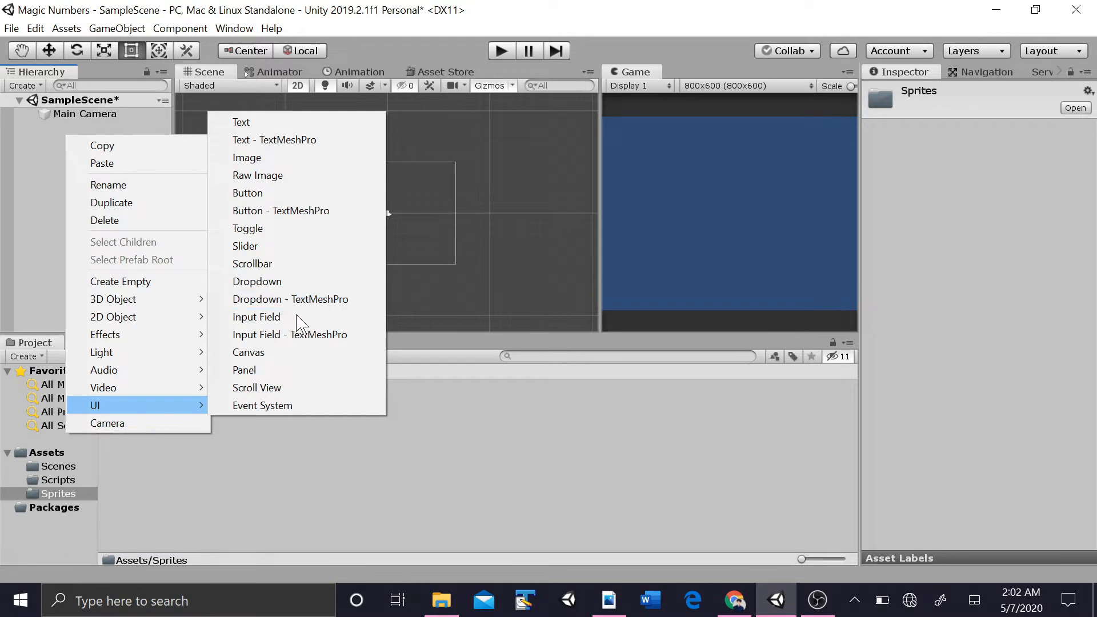
left_click(297, 360)
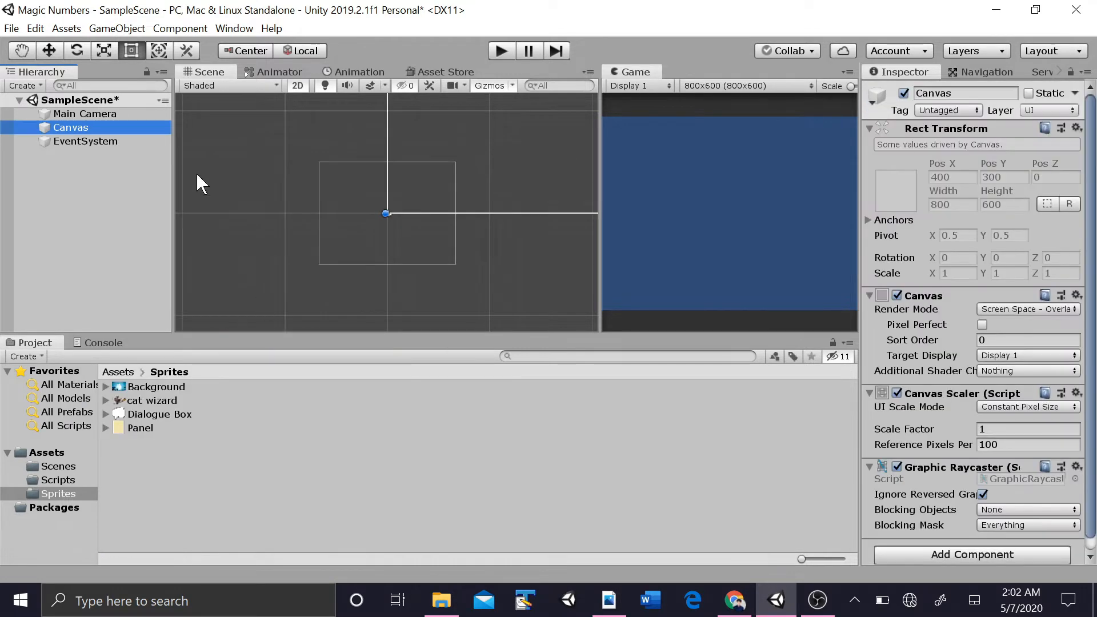
double_click(97, 129)
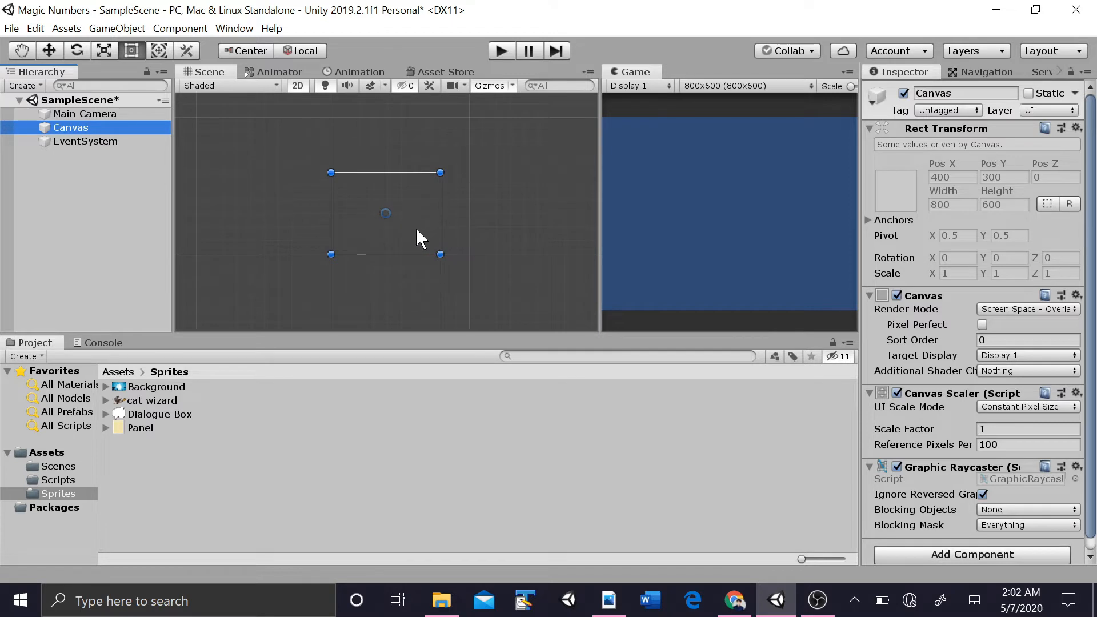
right_click(67, 130)
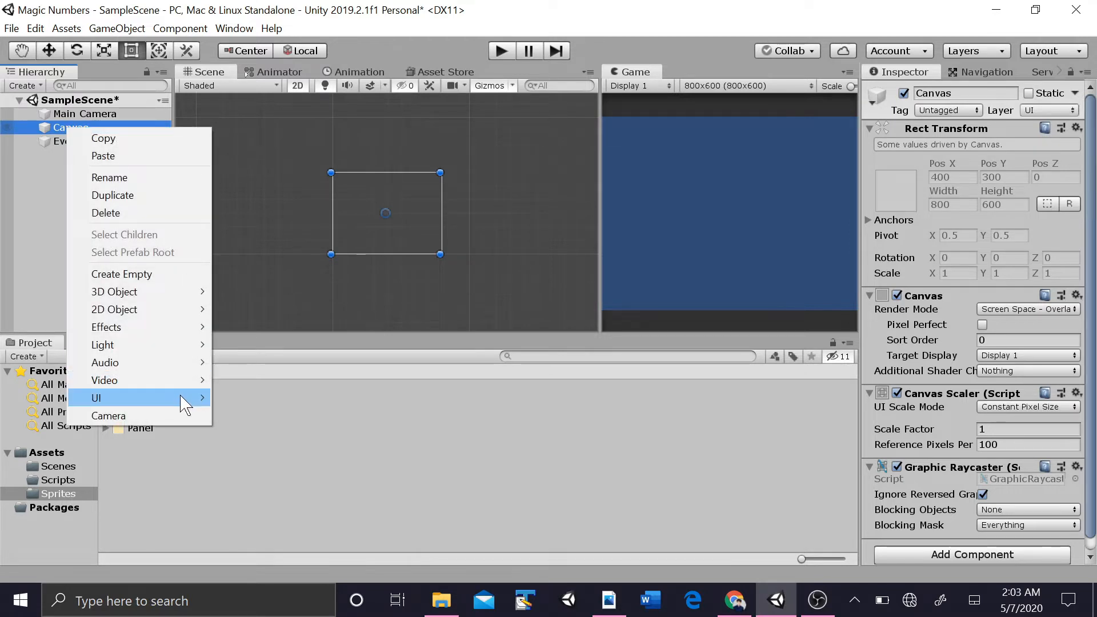
mouse_move(182, 400)
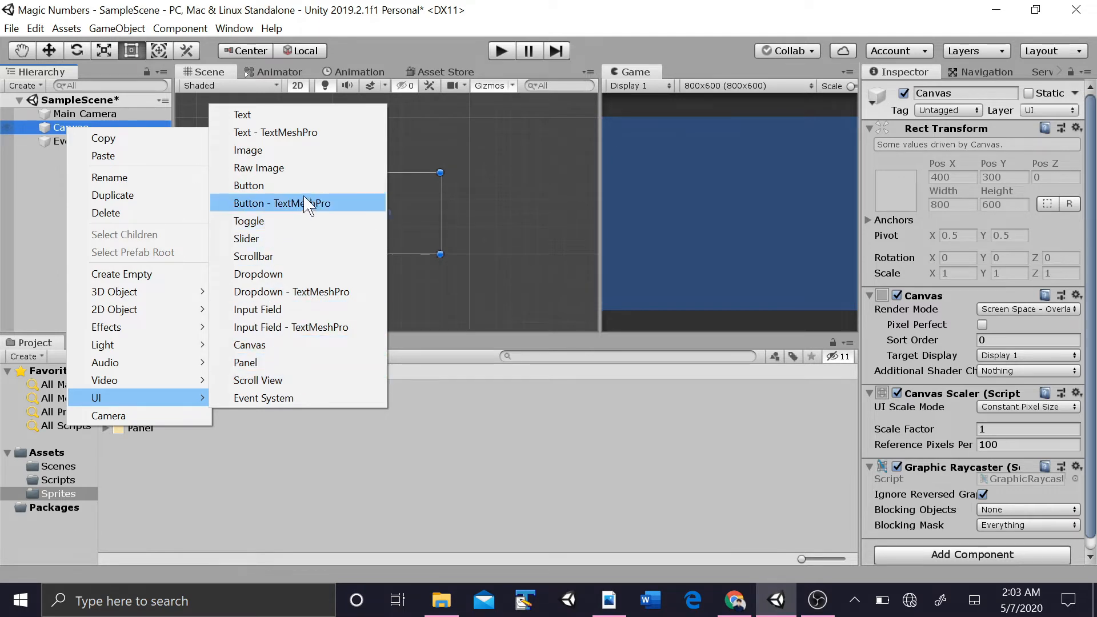
left_click(18, 217)
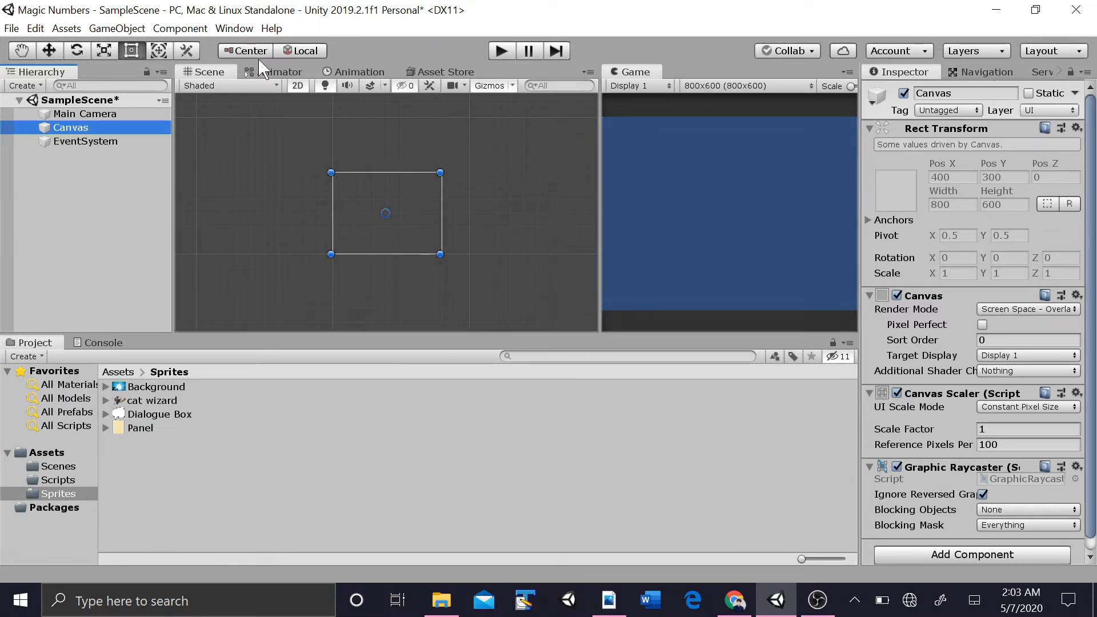
left_click(131, 32)
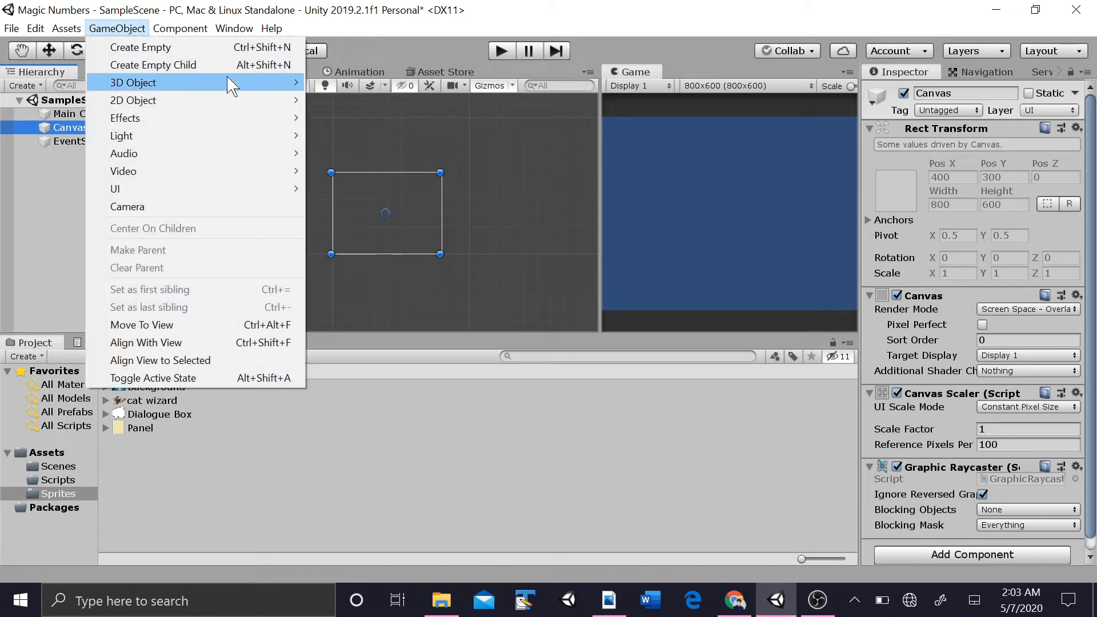
mouse_move(229, 196)
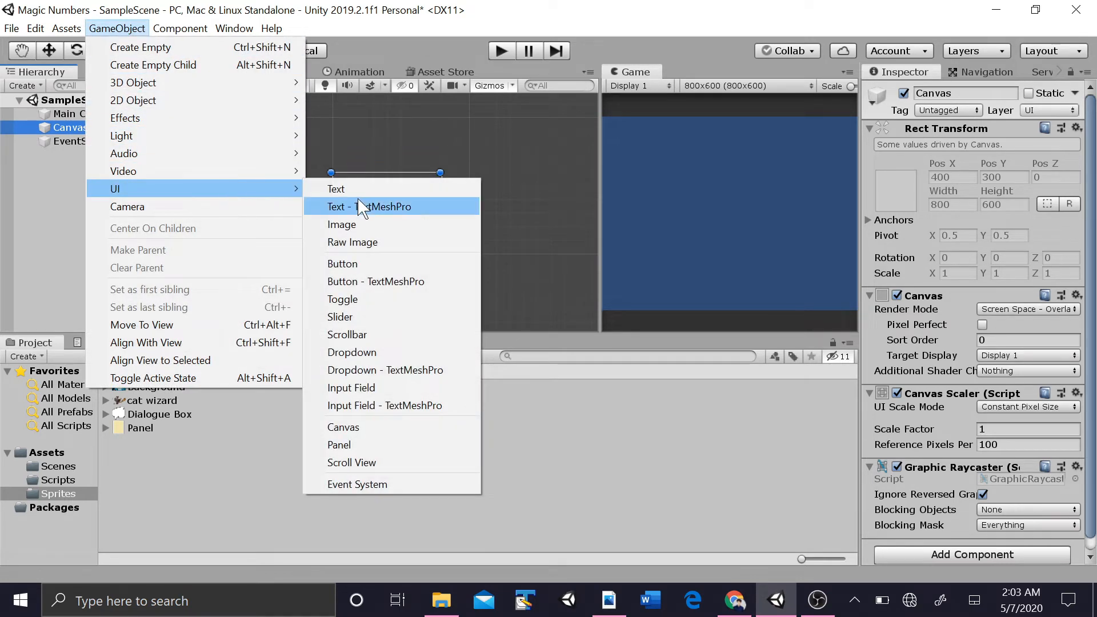
left_click(10, 165)
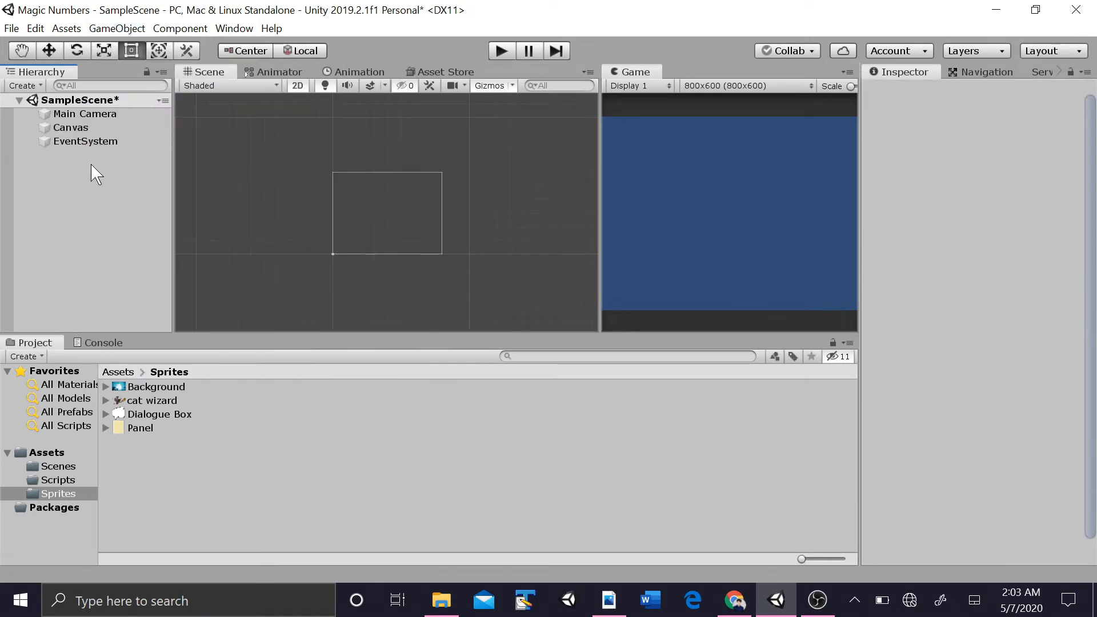
Step: Keep the Canvas's Render Mode at Screen Space - Overlay and set its UI Scale Mode to Scale With Screen Size
left_click(94, 130)
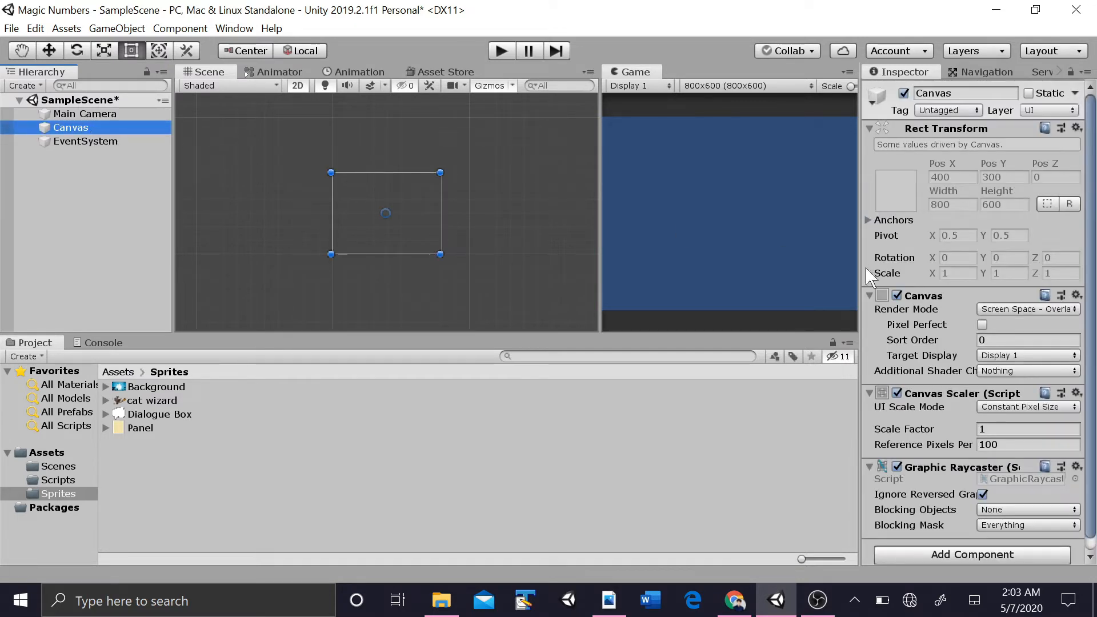
left_click_drag(1091, 226, 1091, 285)
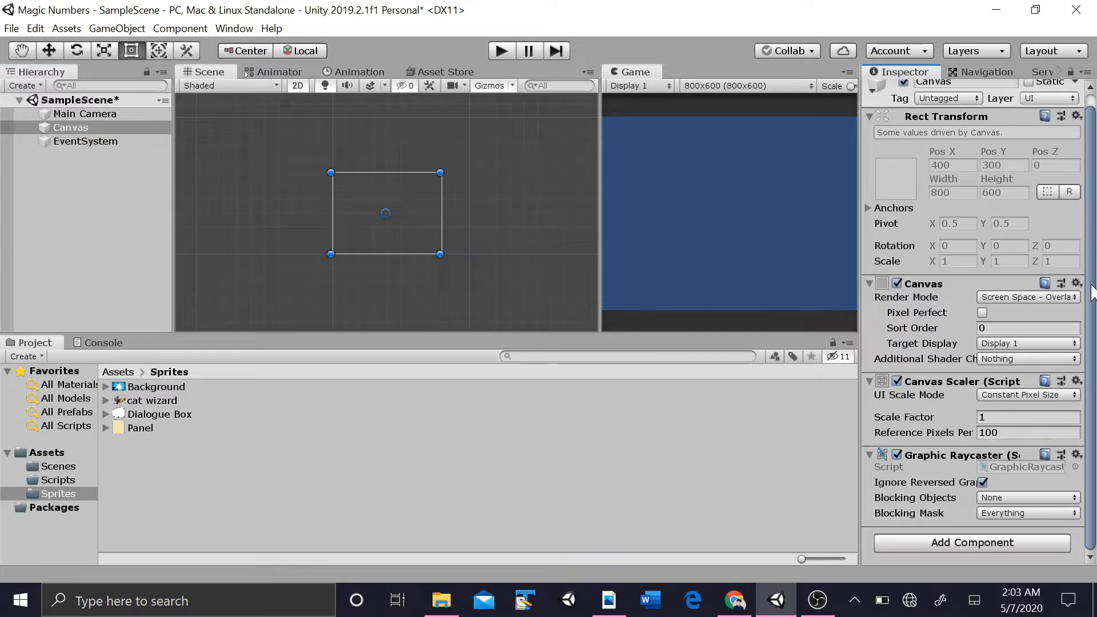
left_click(1030, 298)
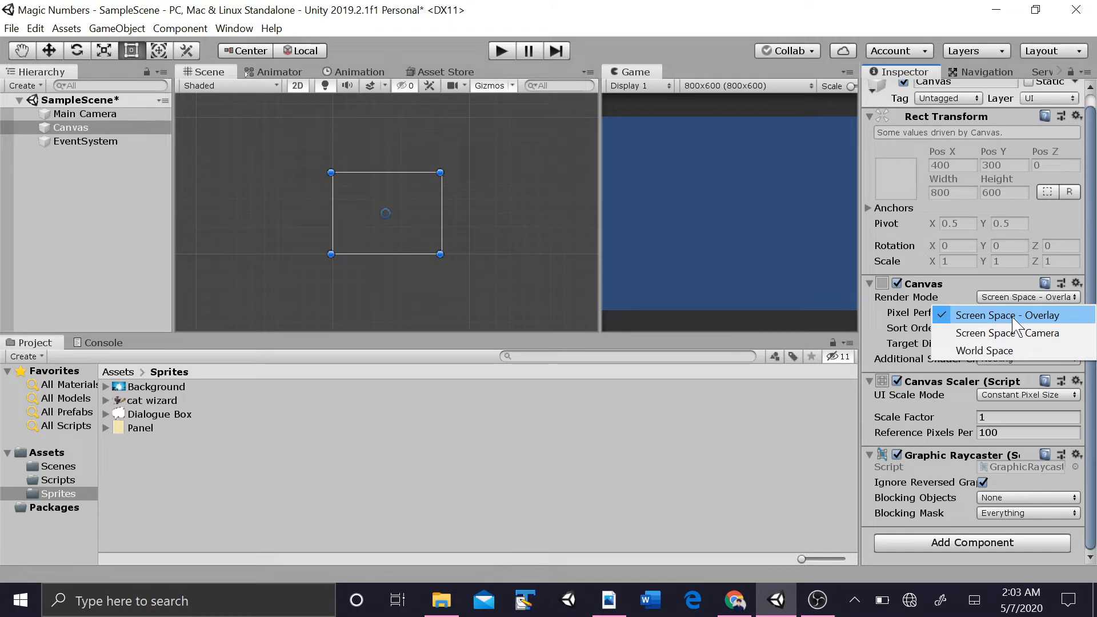
left_click(1012, 318)
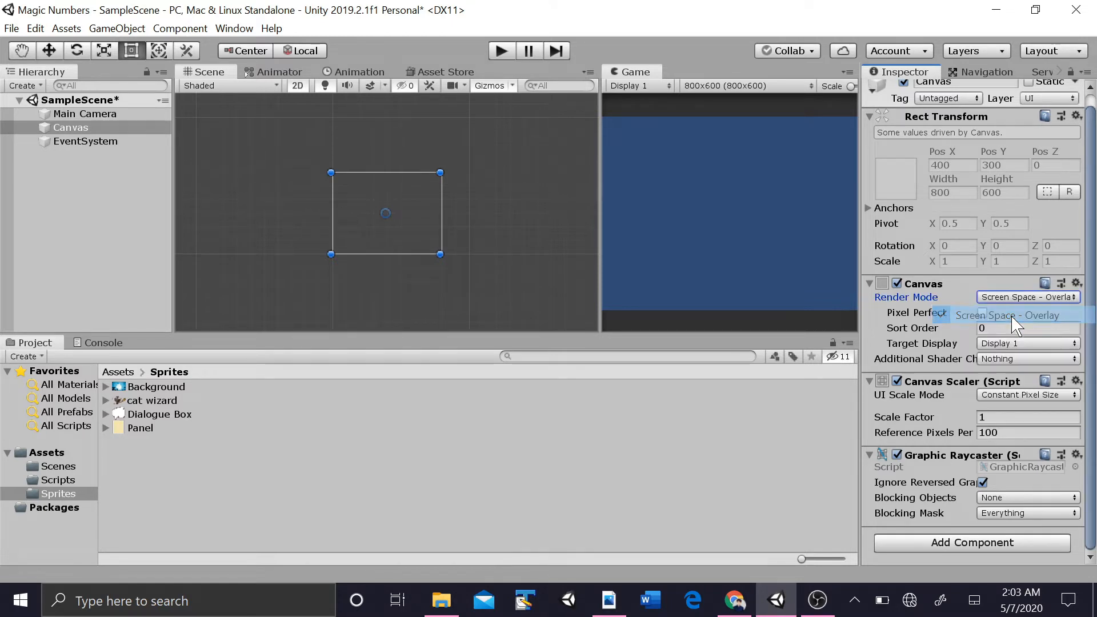
left_click(1029, 399)
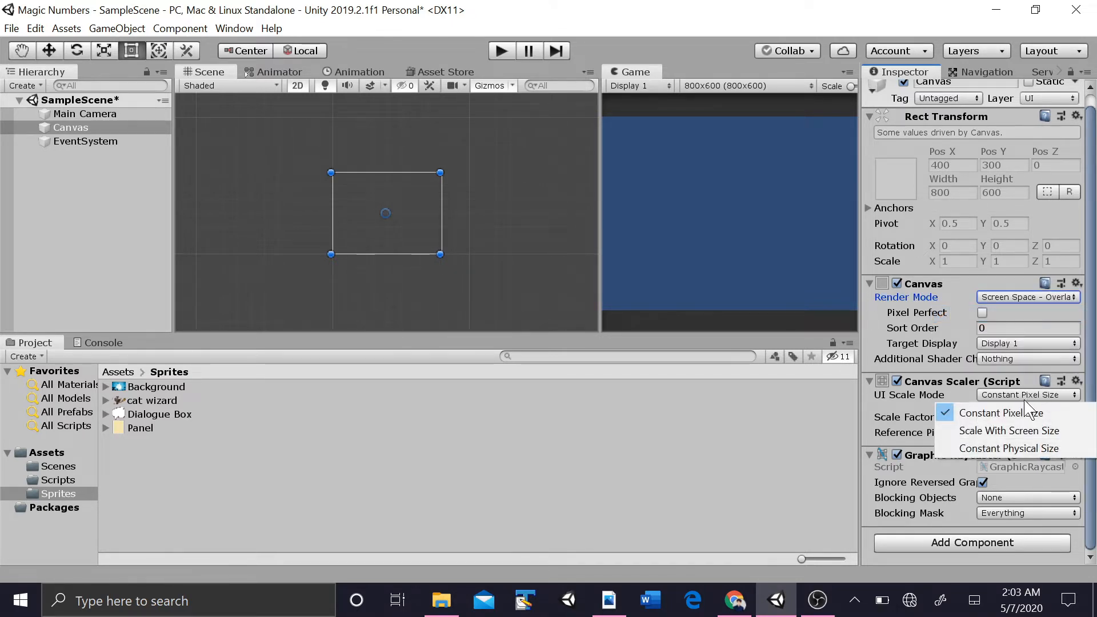
left_click(1004, 433)
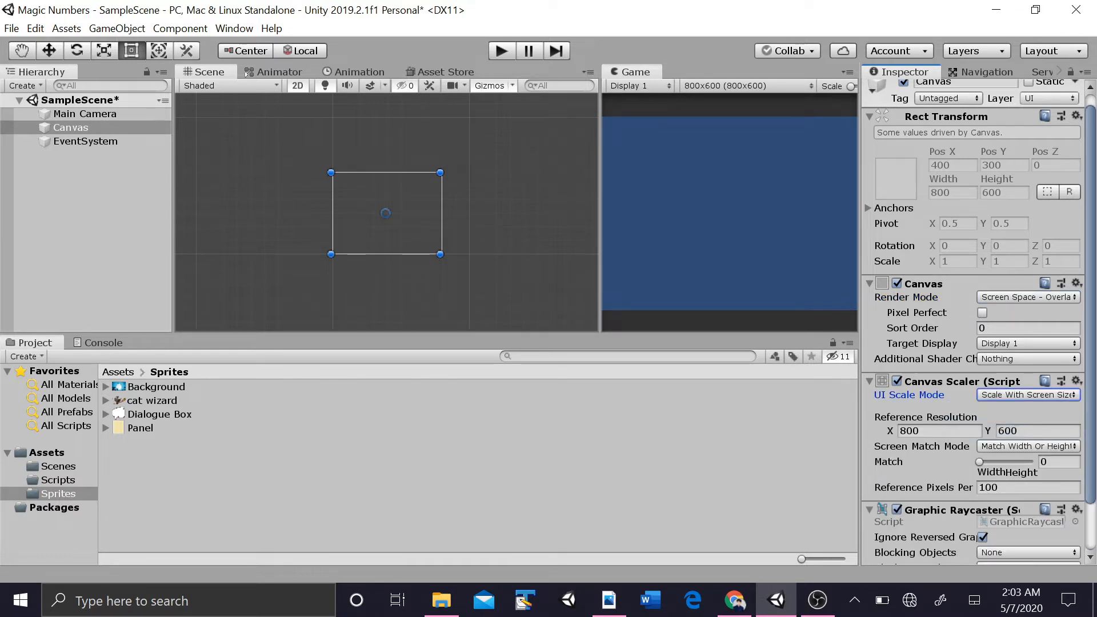
Step: Widen the Game view beside the Scene view and switch its aspect to Free Aspect
left_click(603, 120)
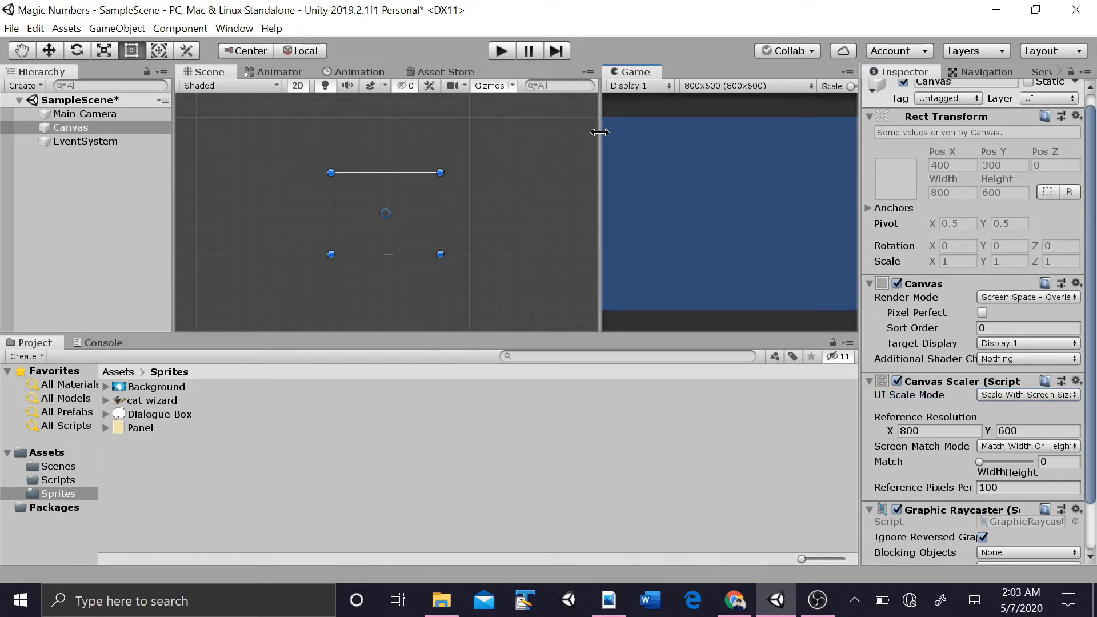
left_click_drag(600, 134, 432, 148)
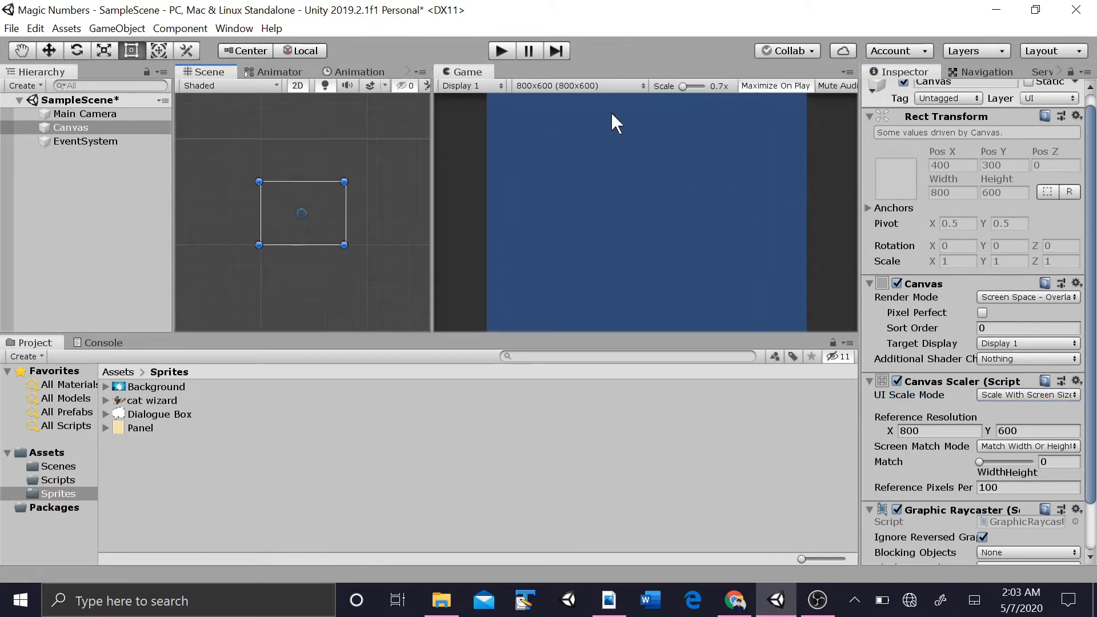
left_click(594, 86)
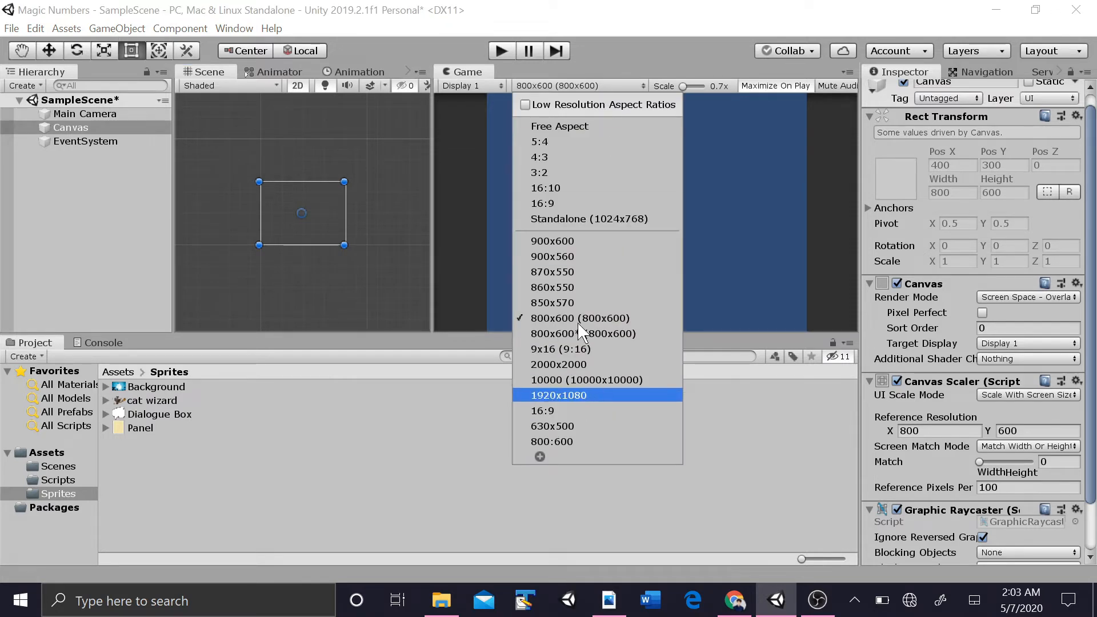
left_click(554, 128)
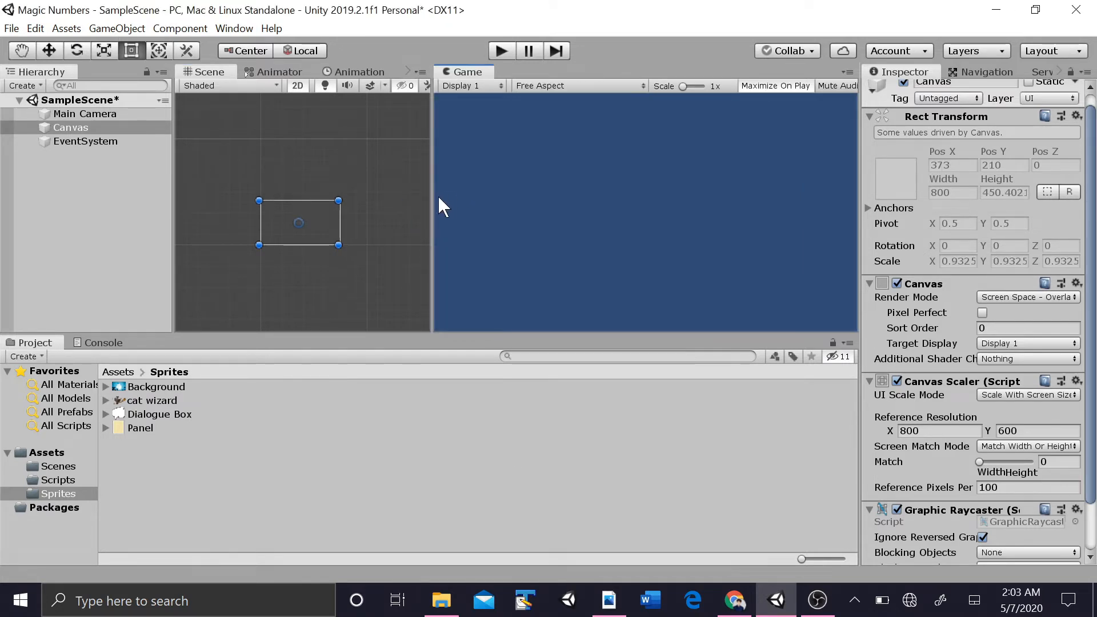
mouse_move(432, 193)
left_mouse_down()
mouse_move(760, 186)
mouse_move(385, 215)
mouse_move(397, 214)
mouse_move(392, 192)
mouse_move(777, 171)
mouse_move(636, 171)
mouse_move(572, 151)
mouse_move(507, 157)
mouse_move(752, 147)
mouse_move(454, 188)
mouse_move(717, 178)
mouse_move(546, 179)
mouse_move(739, 163)
mouse_move(502, 186)
mouse_move(420, 177)
left_mouse_up()
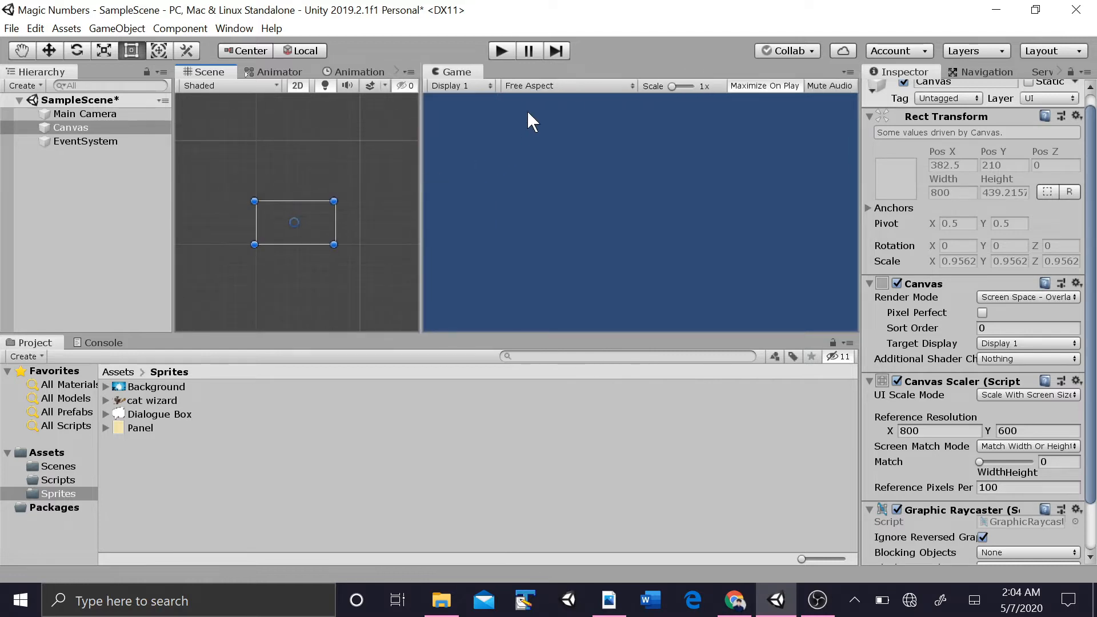
Step: Add a fixed resolution preset of 800 by 600 to the Game view and use it
left_click(528, 87)
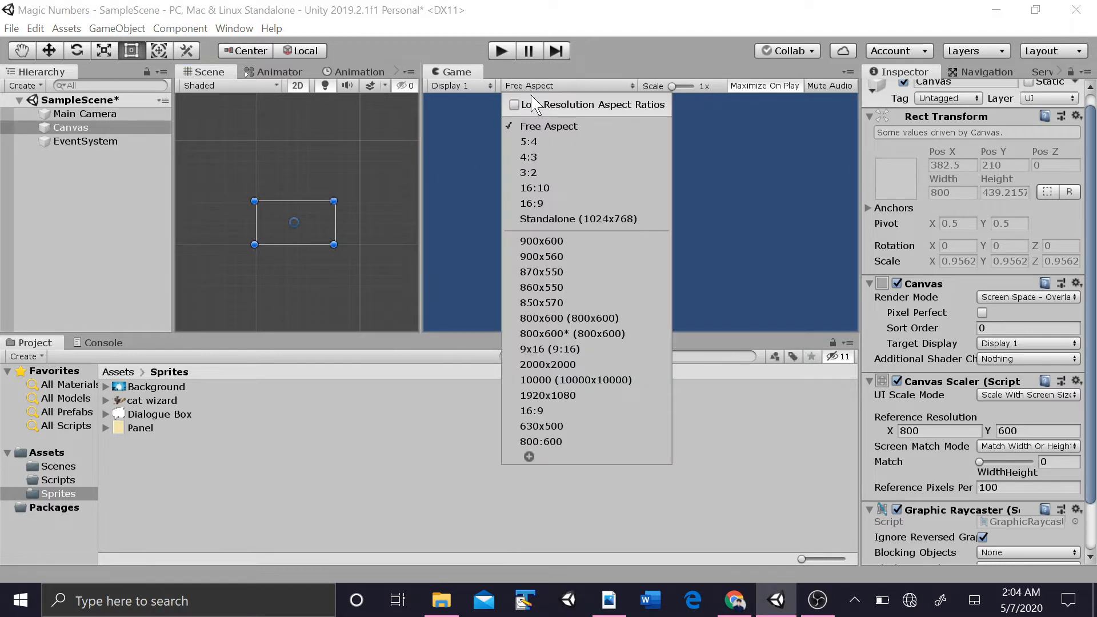
left_click(529, 456)
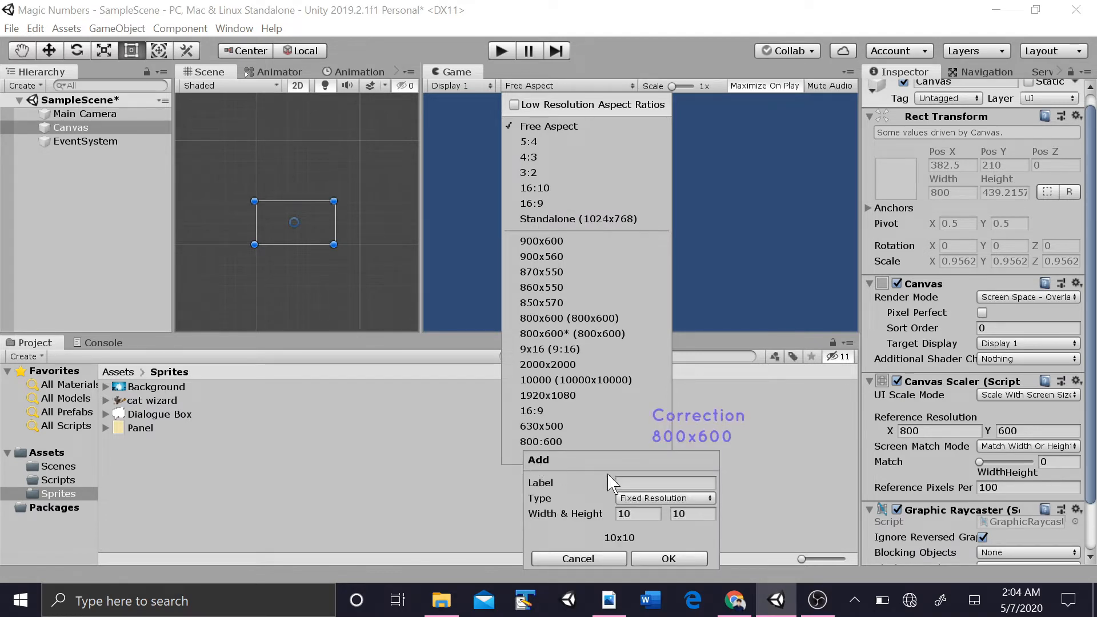
left_click(638, 514)
type("800")
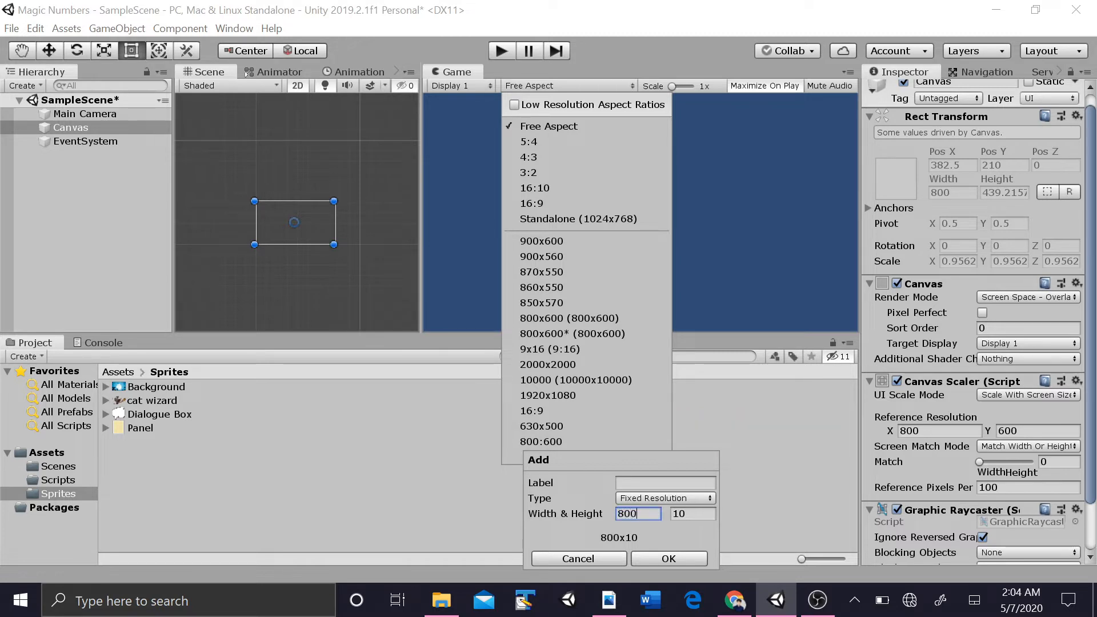
key("Tab")
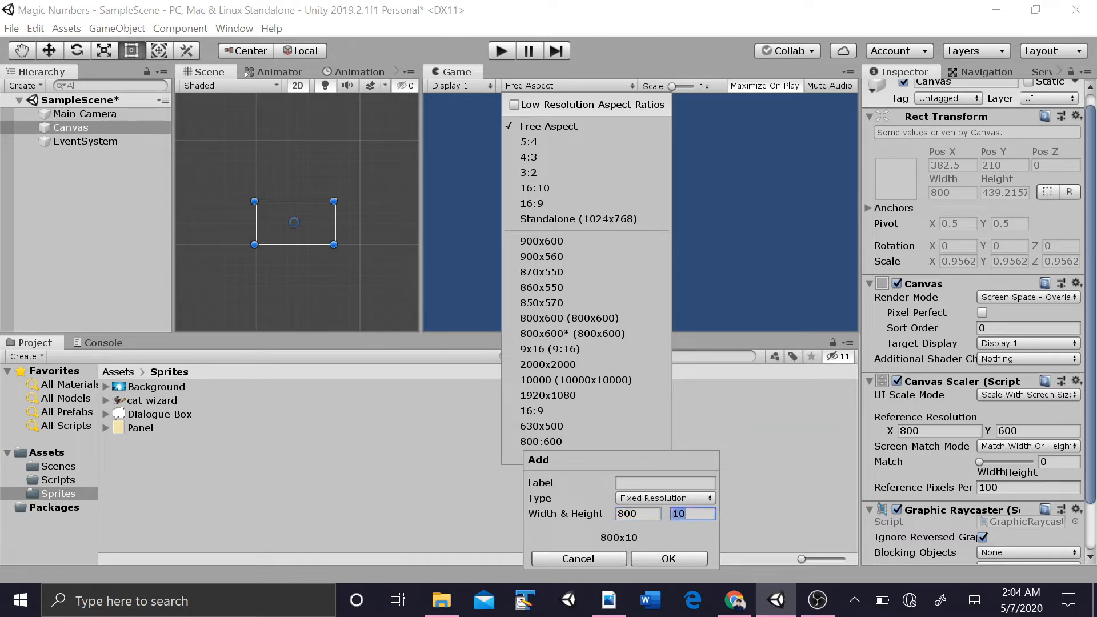
type("600")
left_click(668, 558)
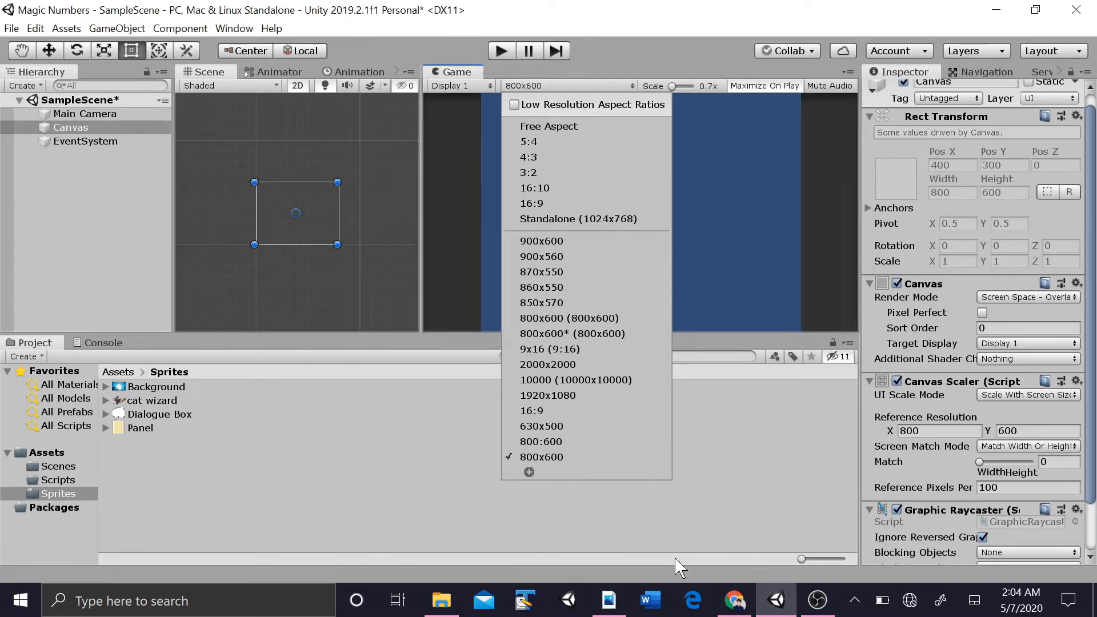
left_click(408, 292)
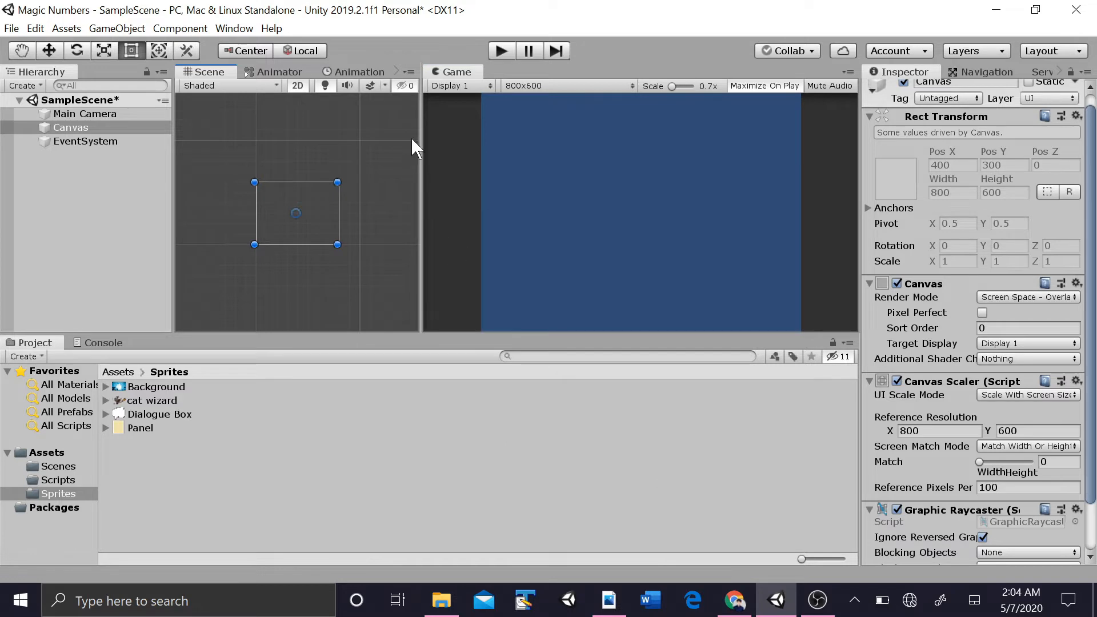
Step: Dock the Game view in the Scene view's tab group to compare the two, and restore the side-by-side layout
left_click_drag(463, 72, 254, 69)
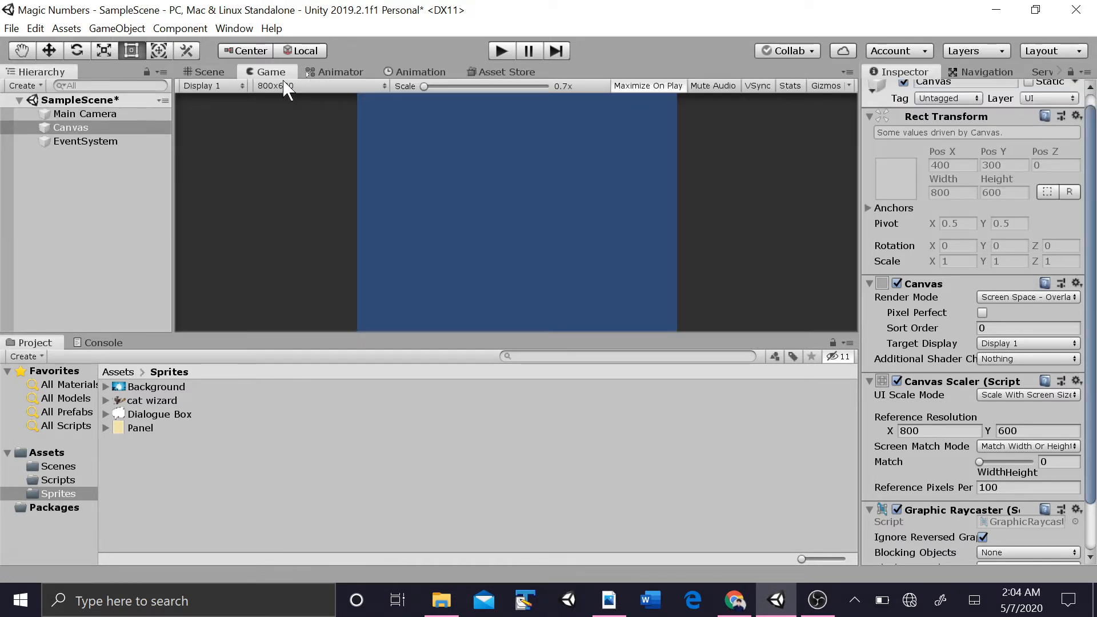
left_click(205, 71)
left_click(251, 74)
left_click(201, 75)
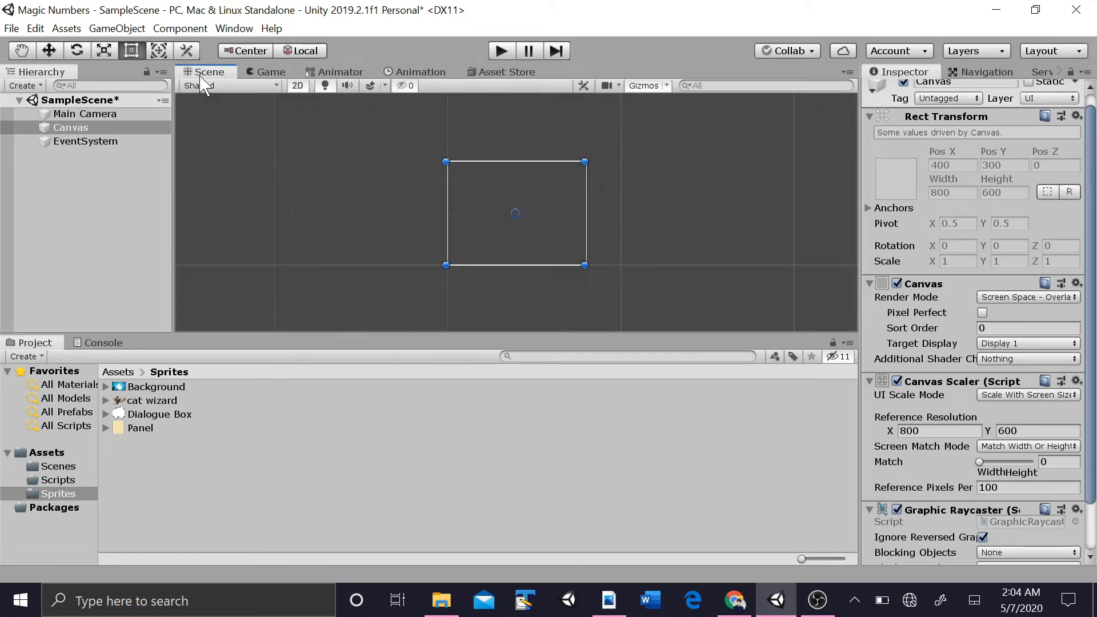
left_click(256, 73)
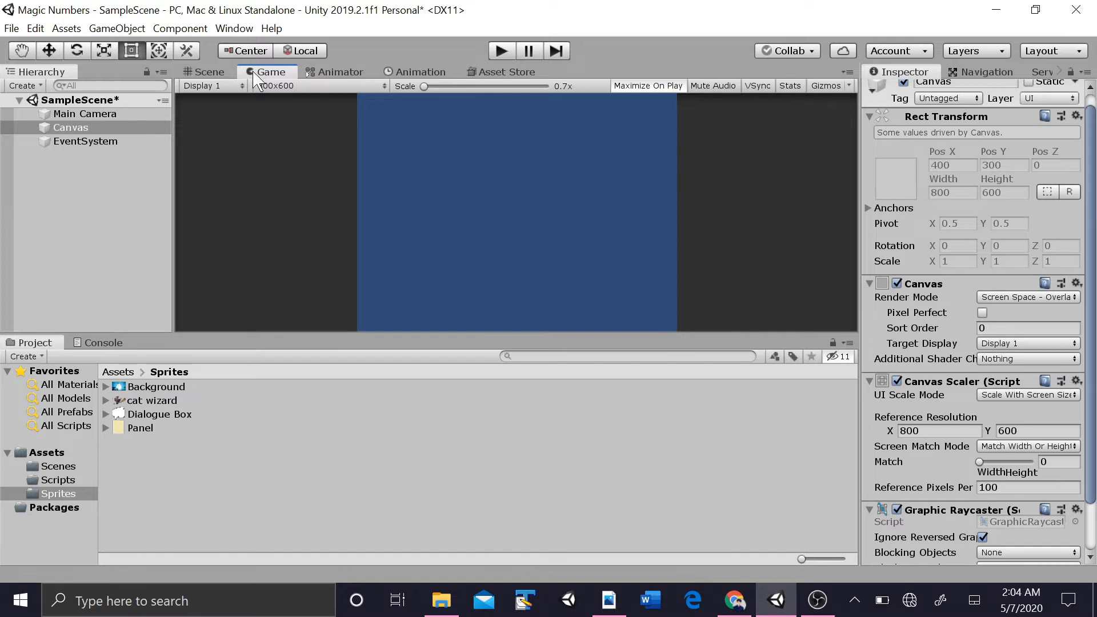
left_click_drag(257, 73, 749, 196)
left_click_drag(631, 154, 597, 167)
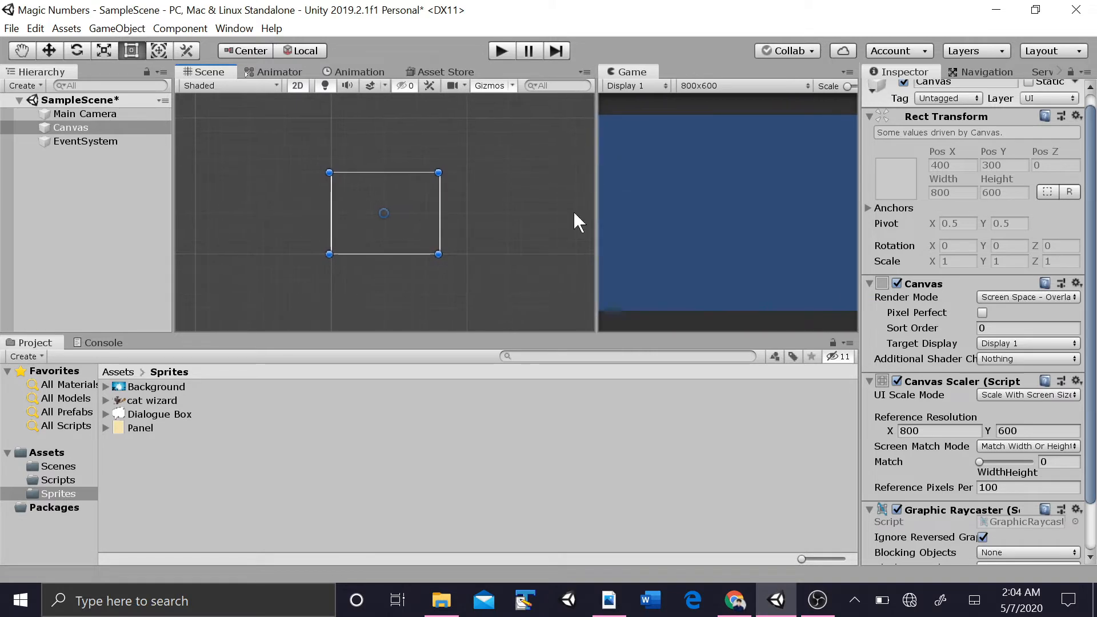
Step: Add a UI Button as a child of the Canvas and frame it in the Scene view
left_click(92, 127)
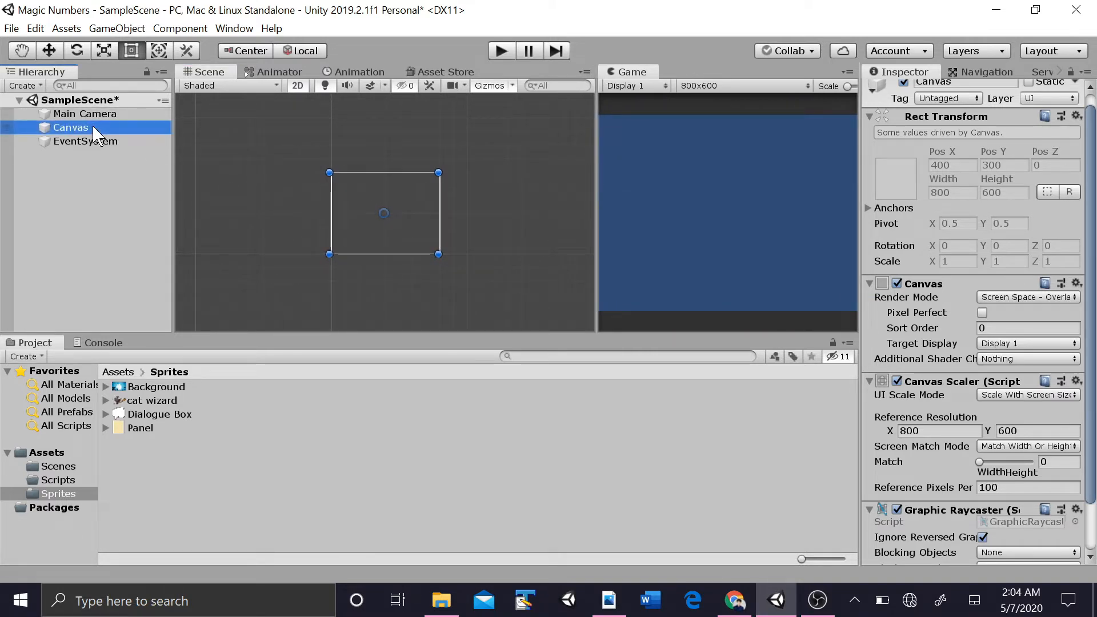
right_click(61, 128)
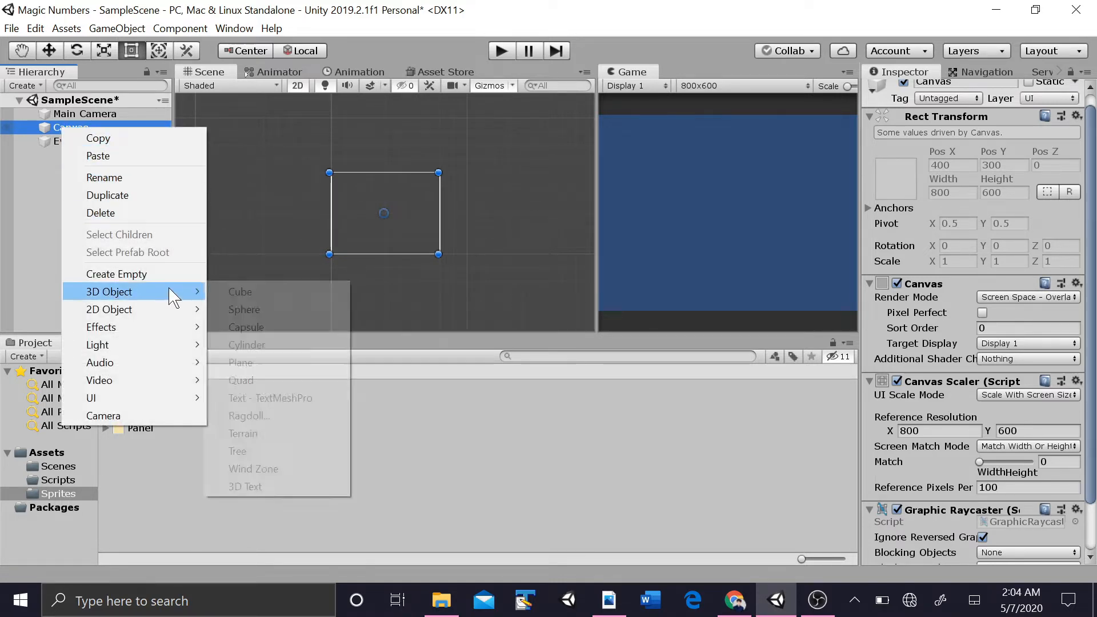
mouse_move(177, 400)
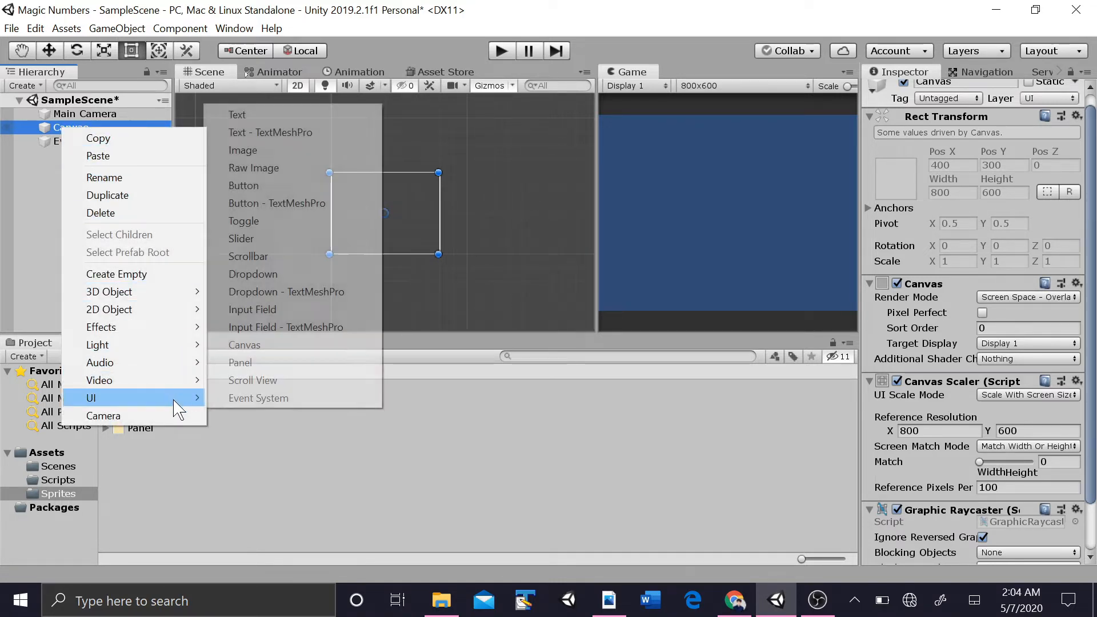
left_click(306, 186)
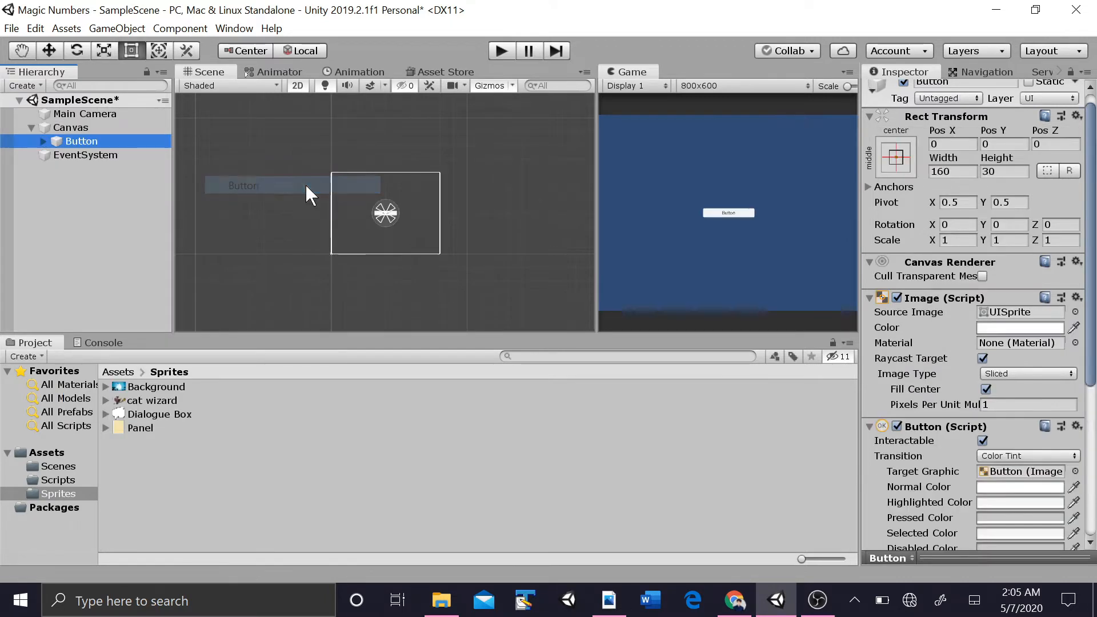
double_click(134, 140)
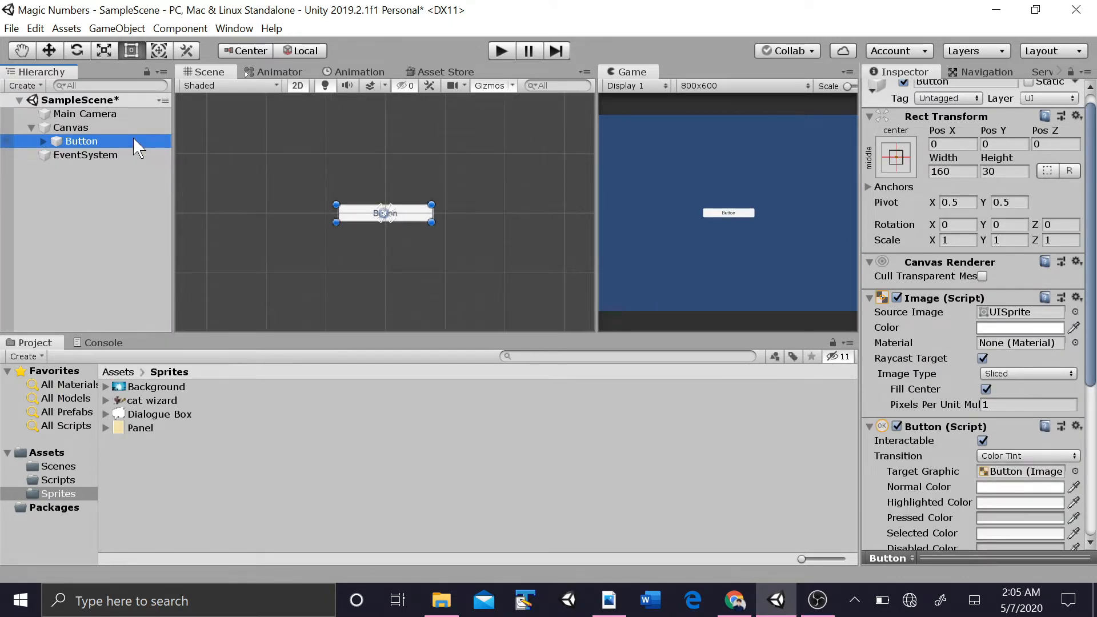
left_click(423, 226)
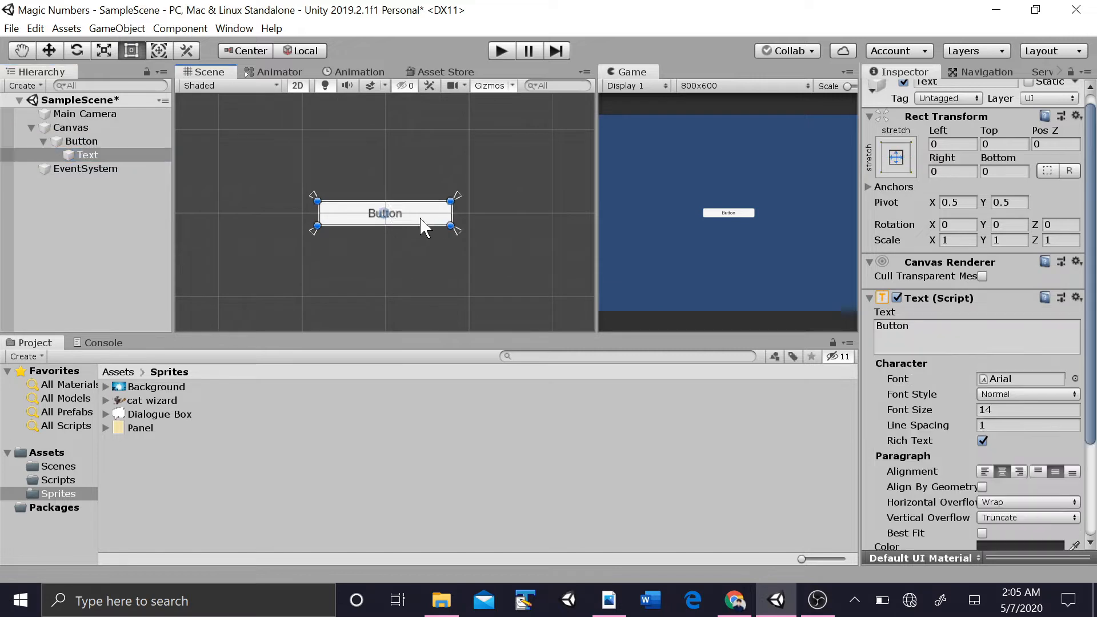
Step: Frame the whole Canvas in the Scene view, and zoom and pan around it to inspect the button's placement
double_click(106, 126)
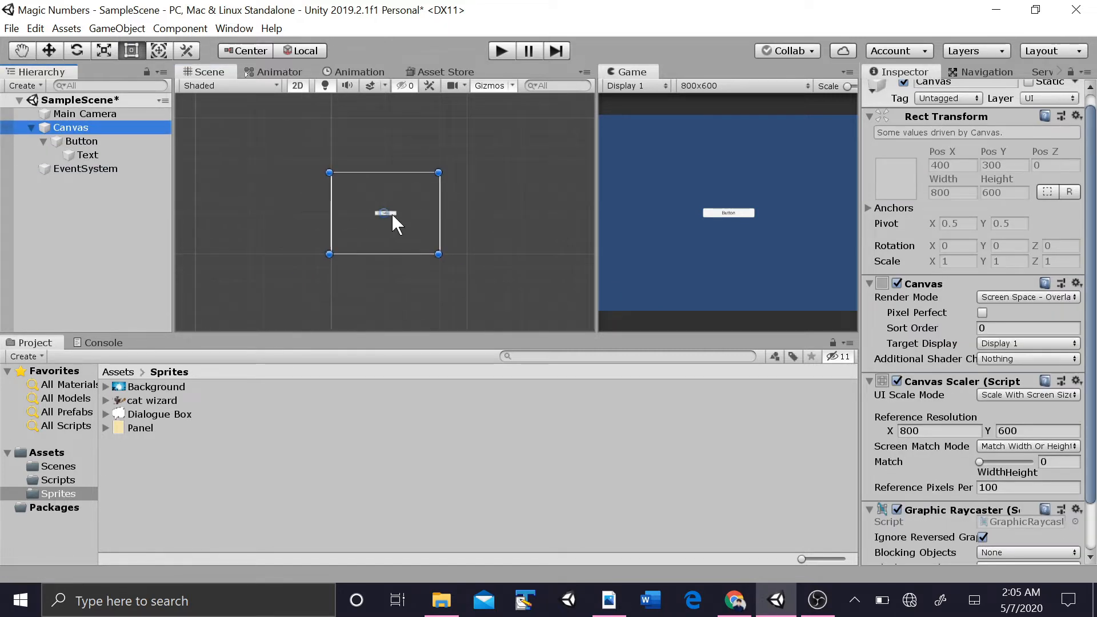
scroll(389, 213, "up", 2)
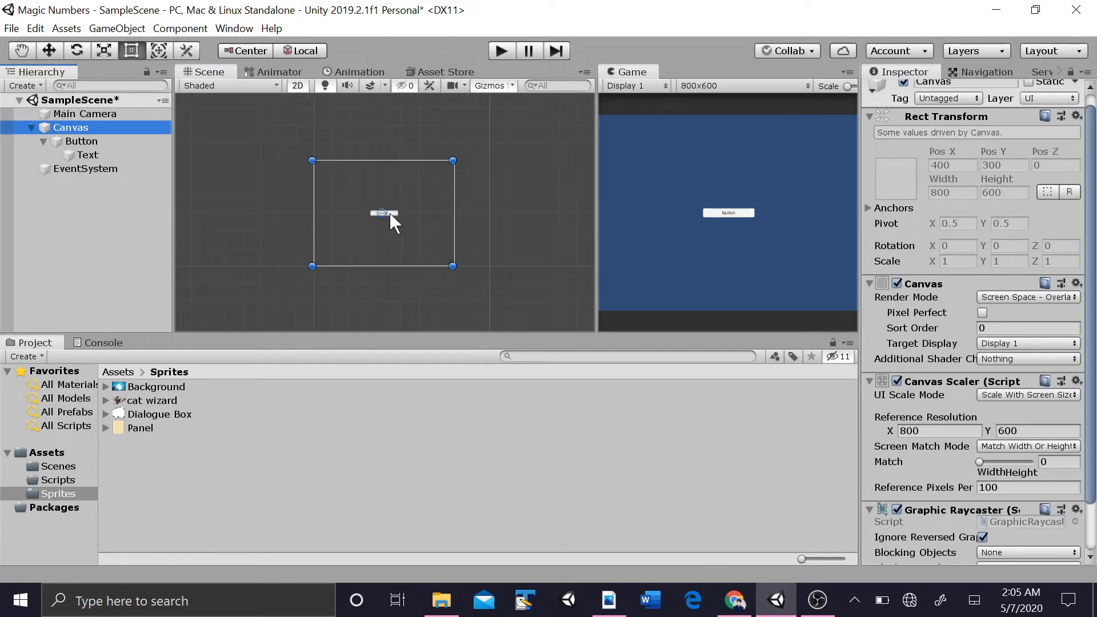
scroll(378, 202, "down", 1)
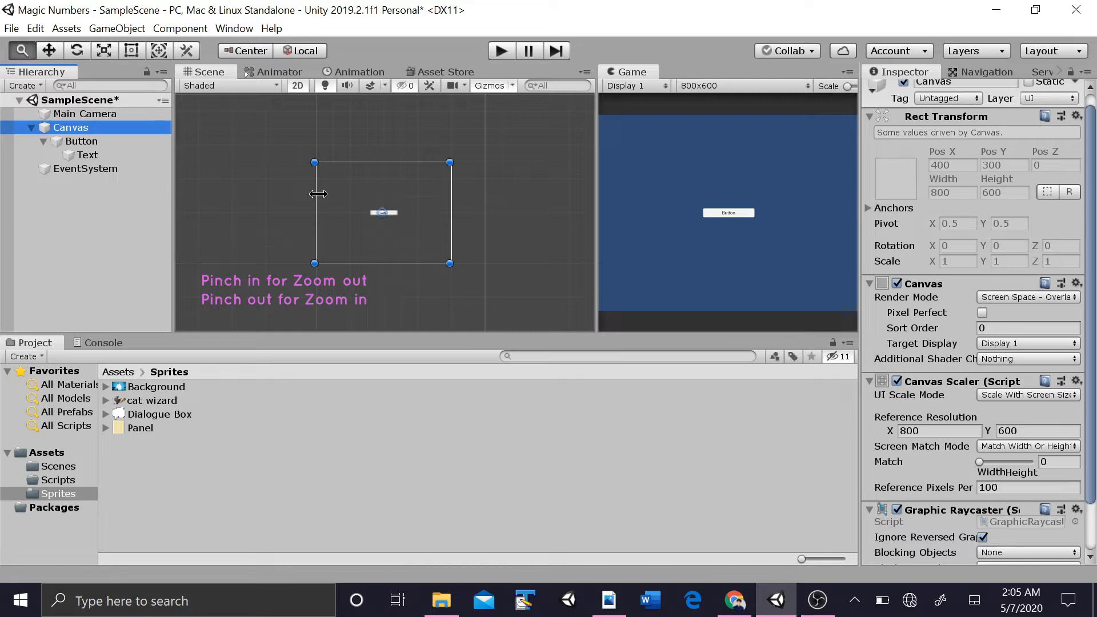
mouse_move(316, 188)
middle_mouse_down()
mouse_move(358, 191)
mouse_move(329, 190)
mouse_move(311, 172)
middle_mouse_up()
scroll(311, 175, "up", 2)
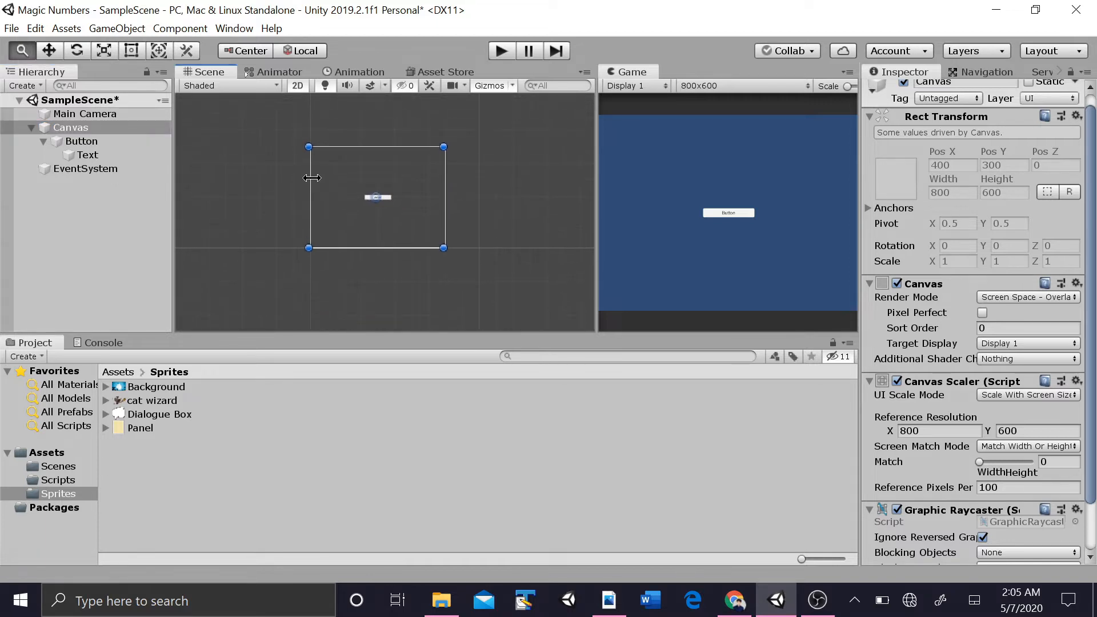
middle_click_drag(460, 166, 506, 179)
scroll(455, 177, "up", 1)
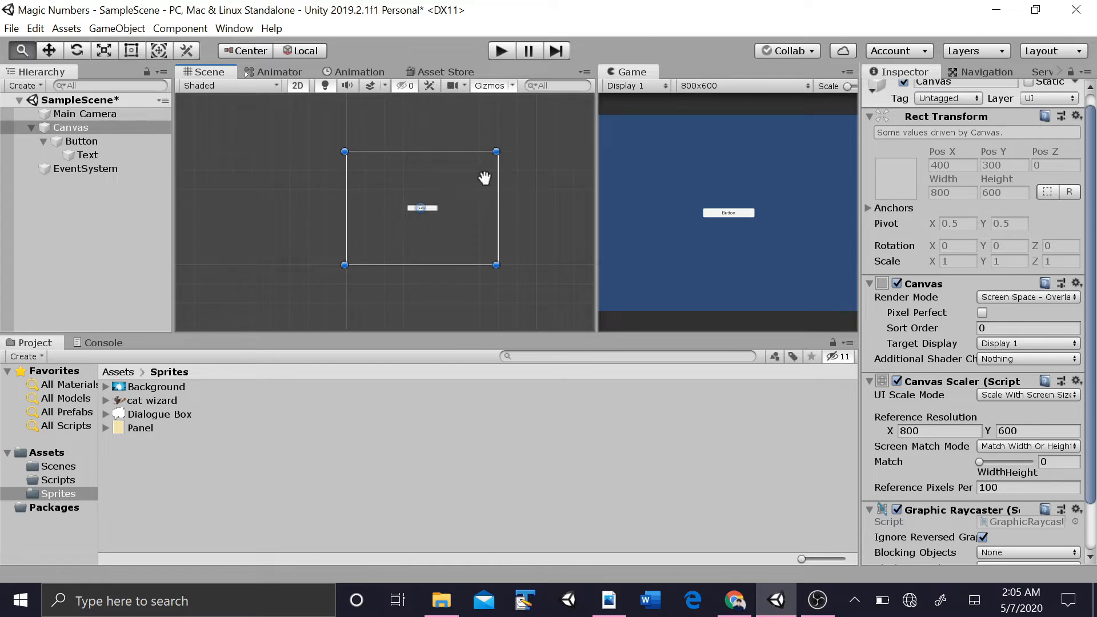
mouse_move(479, 170)
middle_mouse_down()
mouse_move(520, 216)
mouse_move(463, 173)
mouse_move(502, 193)
mouse_move(474, 170)
mouse_move(460, 195)
mouse_move(460, 181)
middle_mouse_up()
scroll(451, 180, "up", 1)
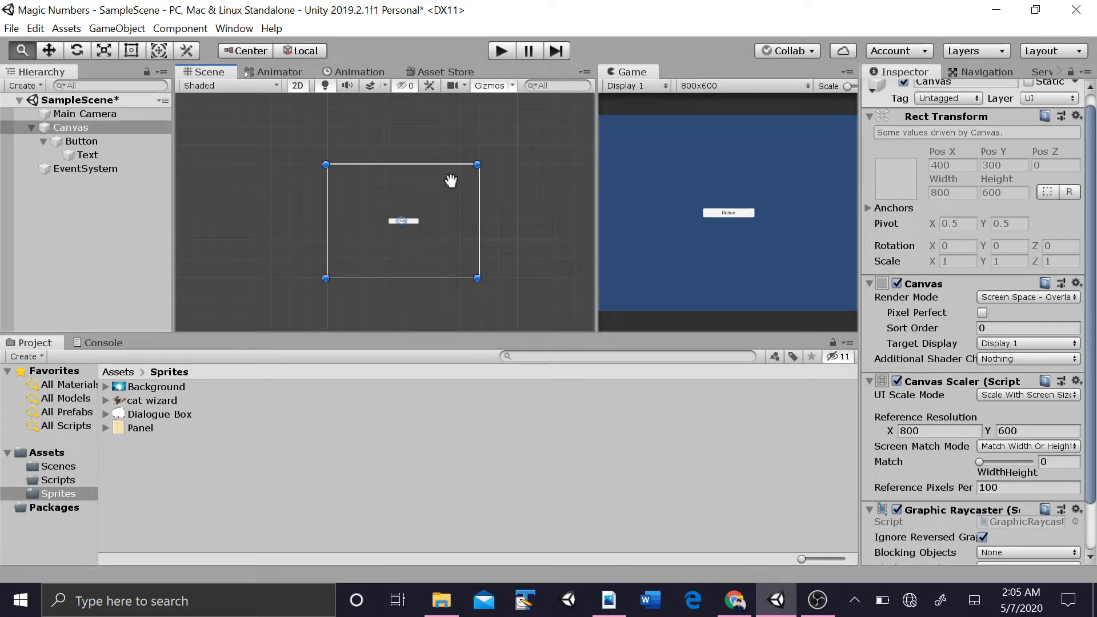
scroll(451, 181, "up", 2)
scroll(451, 180, "up", 1)
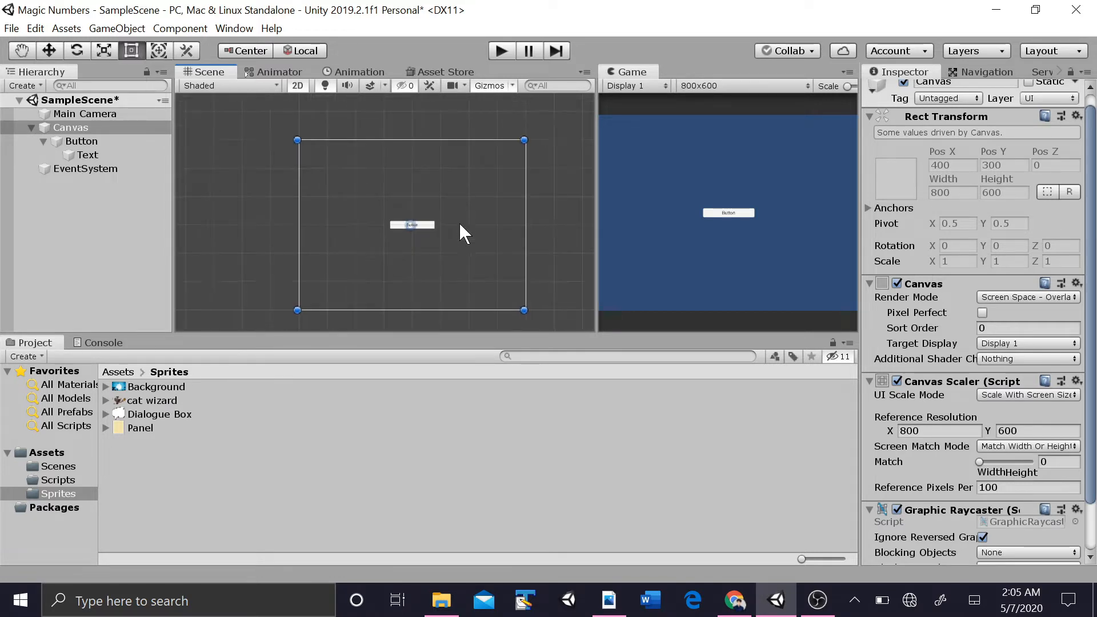
scroll(368, 176, "up", 2)
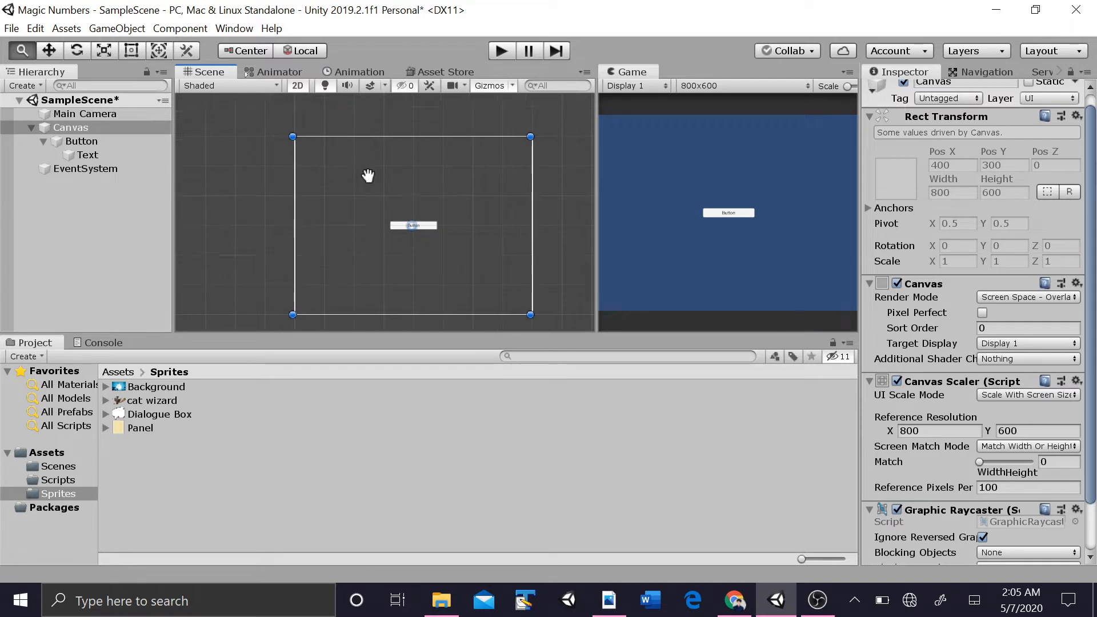
Step: Enlarge the Button evenly about its center to about 418 by 129, and adjust its size further from the lower corner
left_click(86, 141)
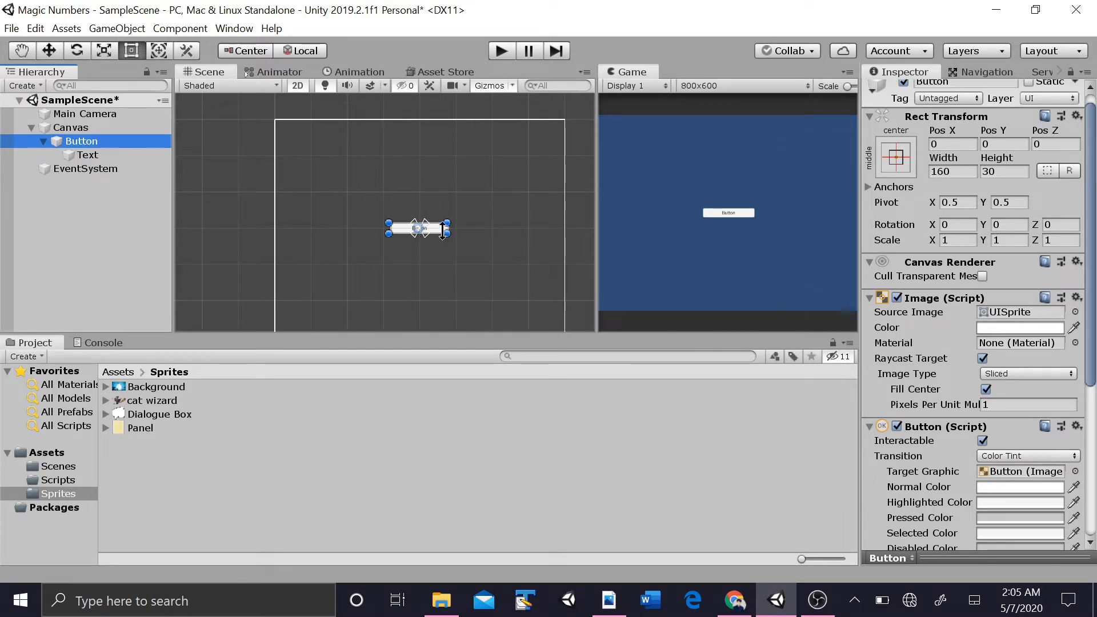
mouse_move(449, 236)
left_mouse_down()
mouse_move(543, 276)
mouse_move(456, 240)
left_mouse_up()
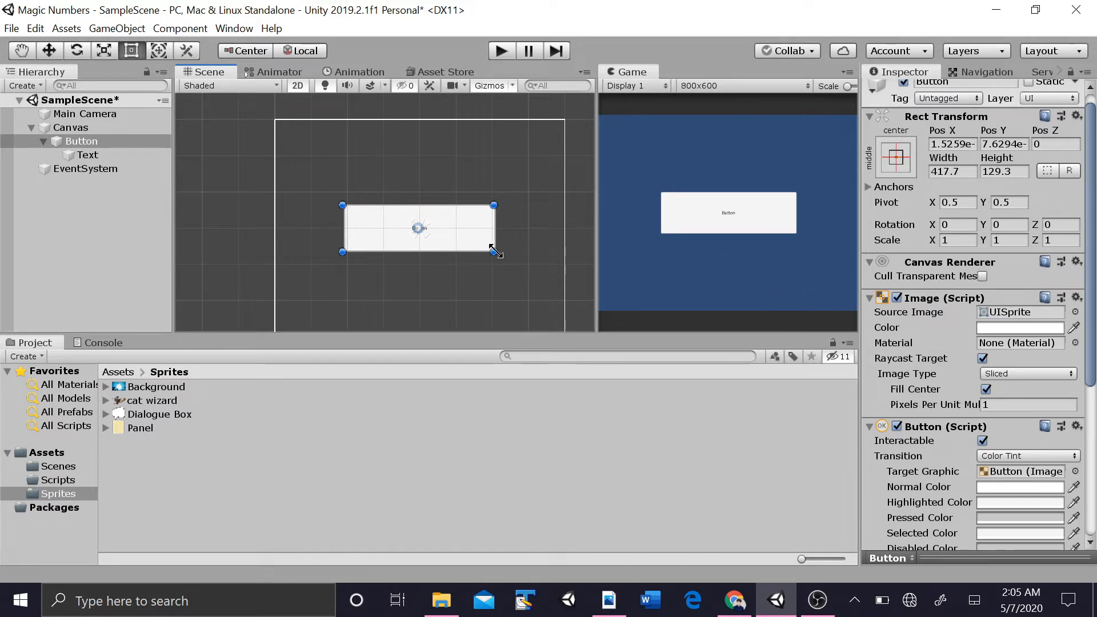
left_click_drag(494, 251, 525, 258)
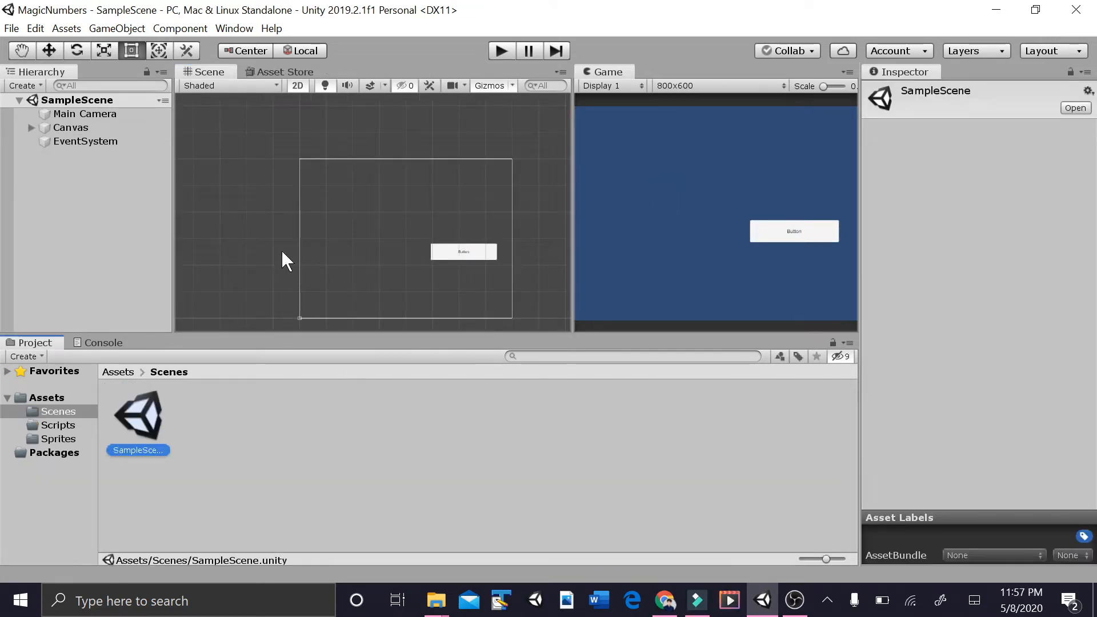
Step: Create a new scene named Start in the Scenes folder and open it
left_click(225, 409)
left_click(54, 415)
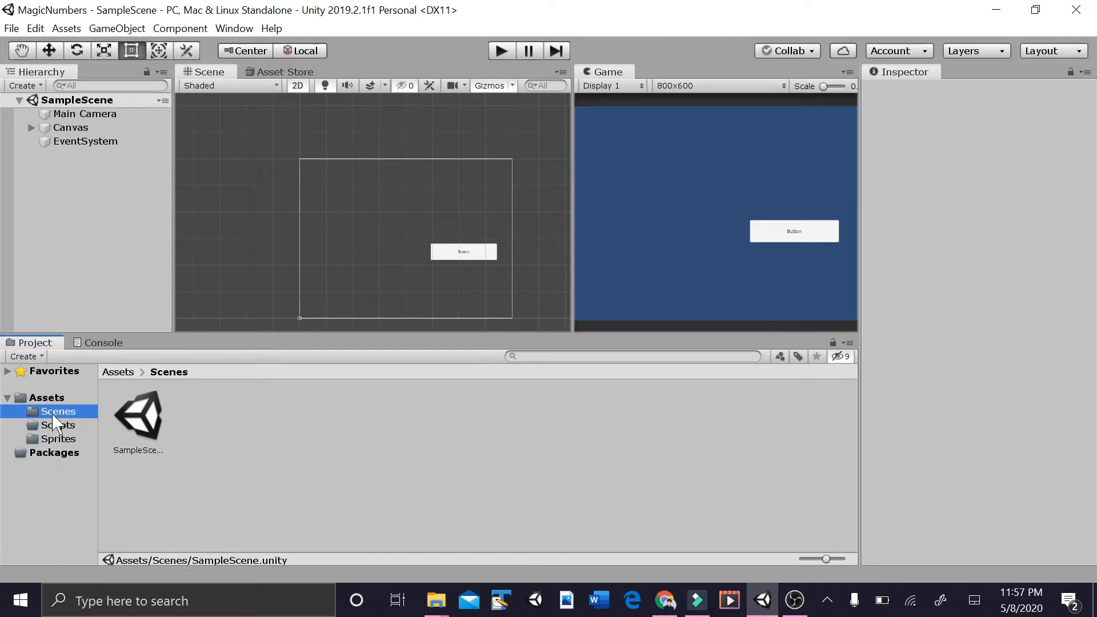
right_click(201, 436)
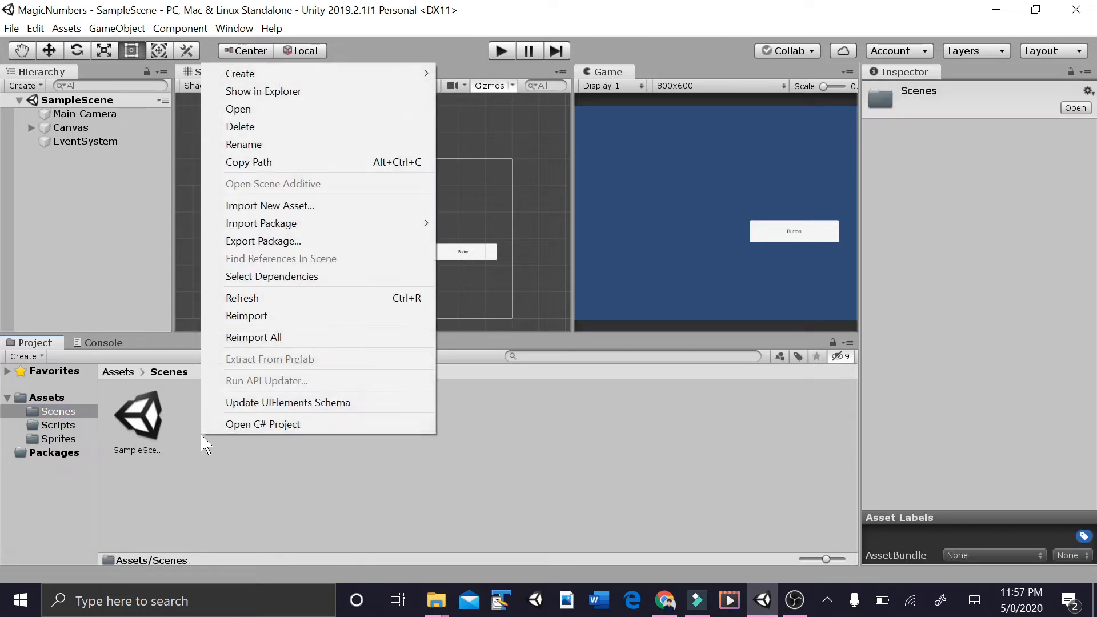
mouse_move(317, 74)
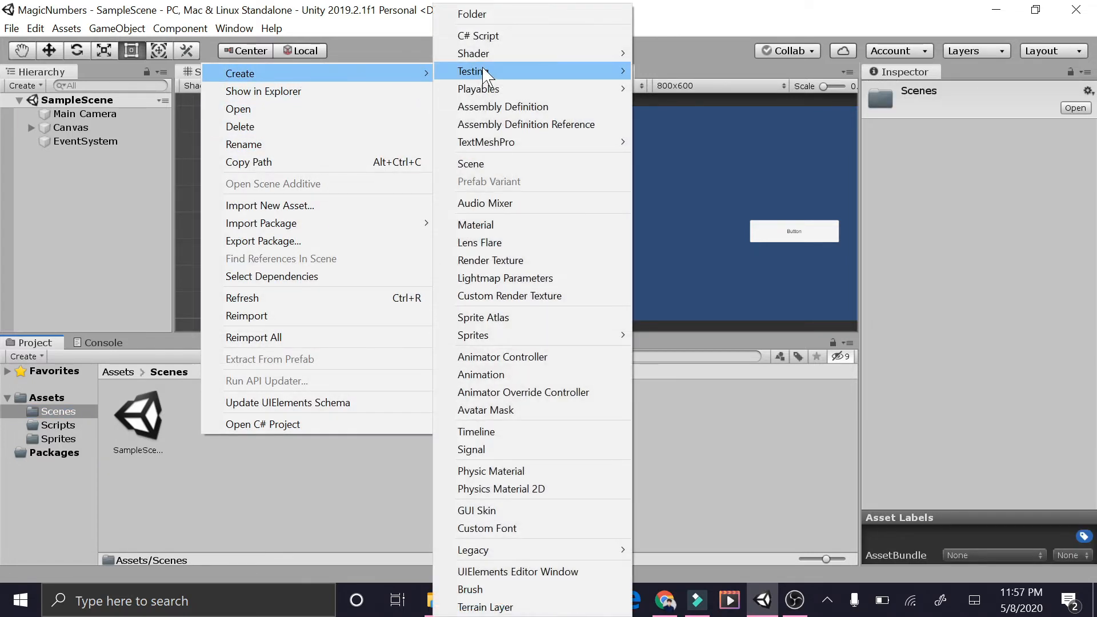
left_click(526, 168)
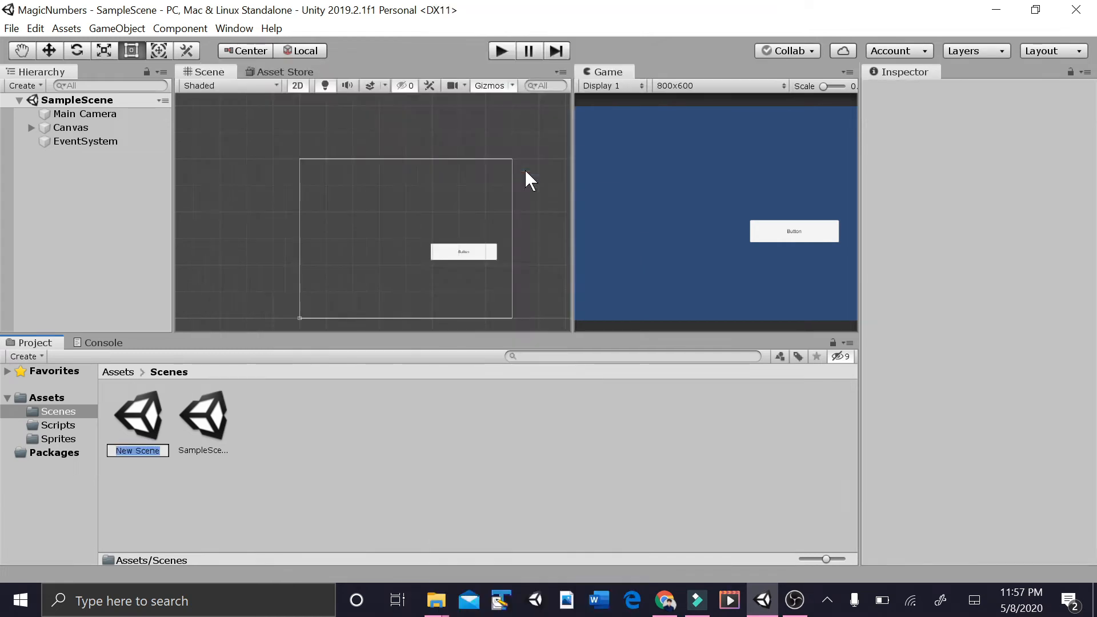
type("Start")
key("Return")
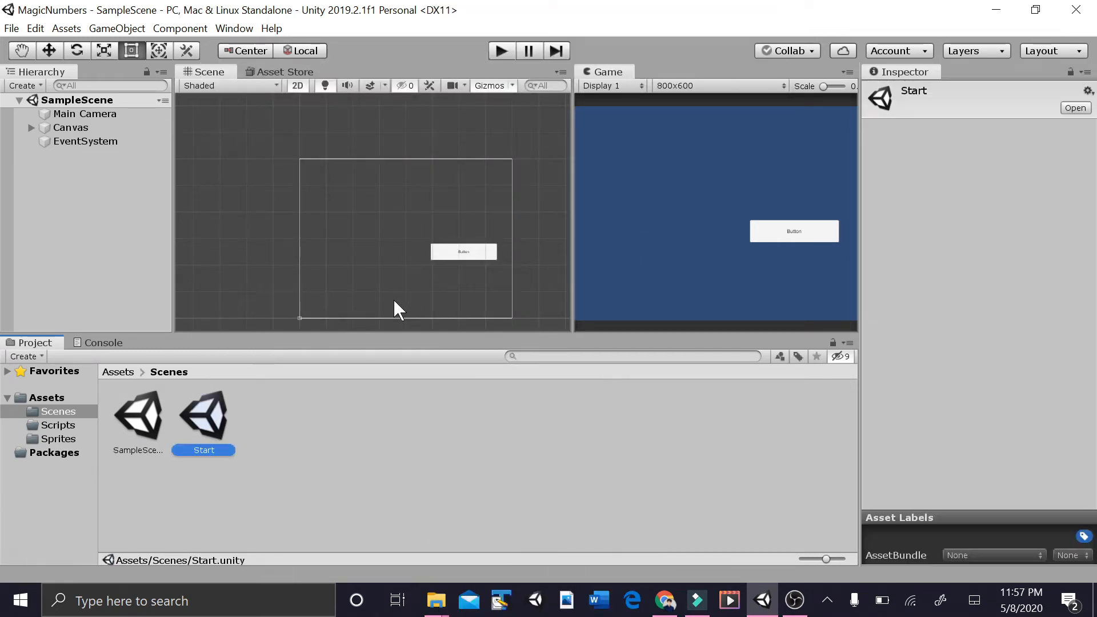
double_click(208, 428)
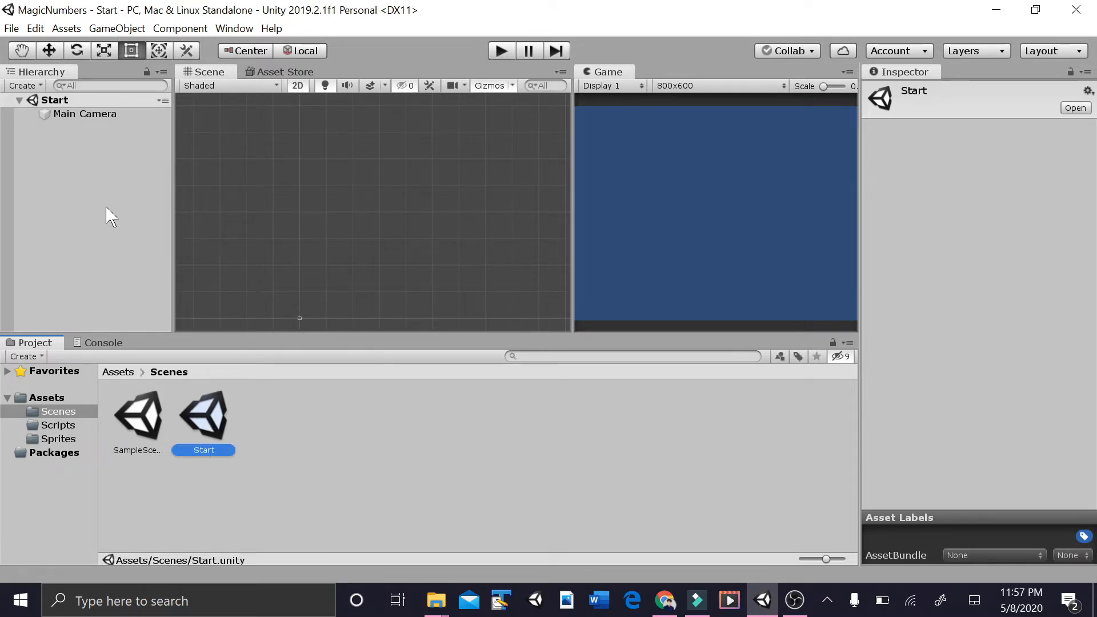
Step: Add a UI Button to the empty Start scene, together with its Canvas and EventSystem
right_click(64, 145)
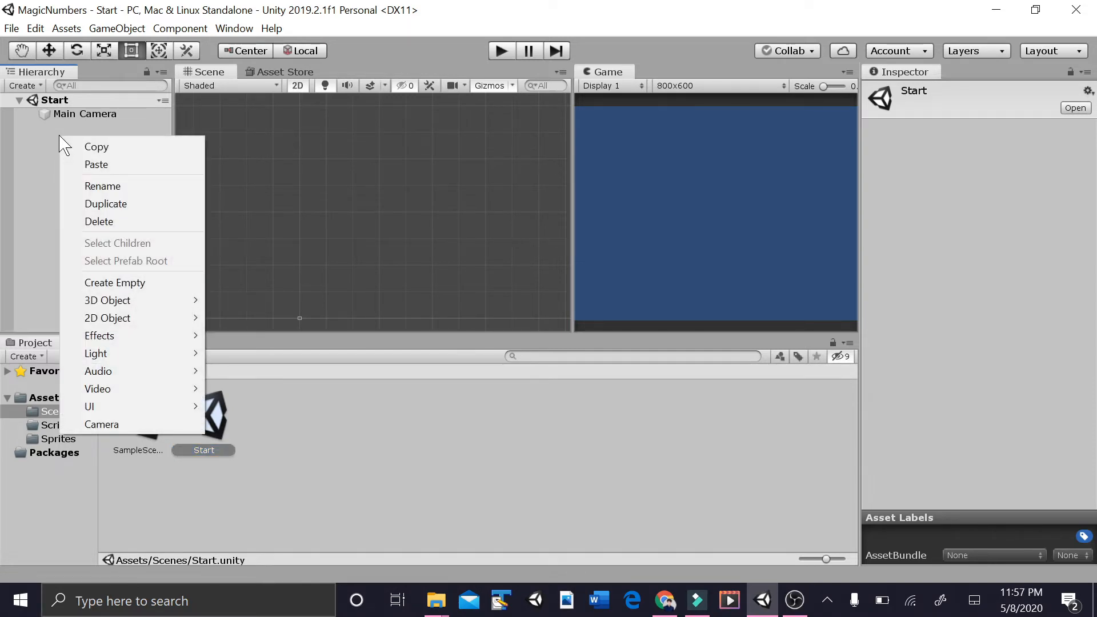
mouse_move(189, 406)
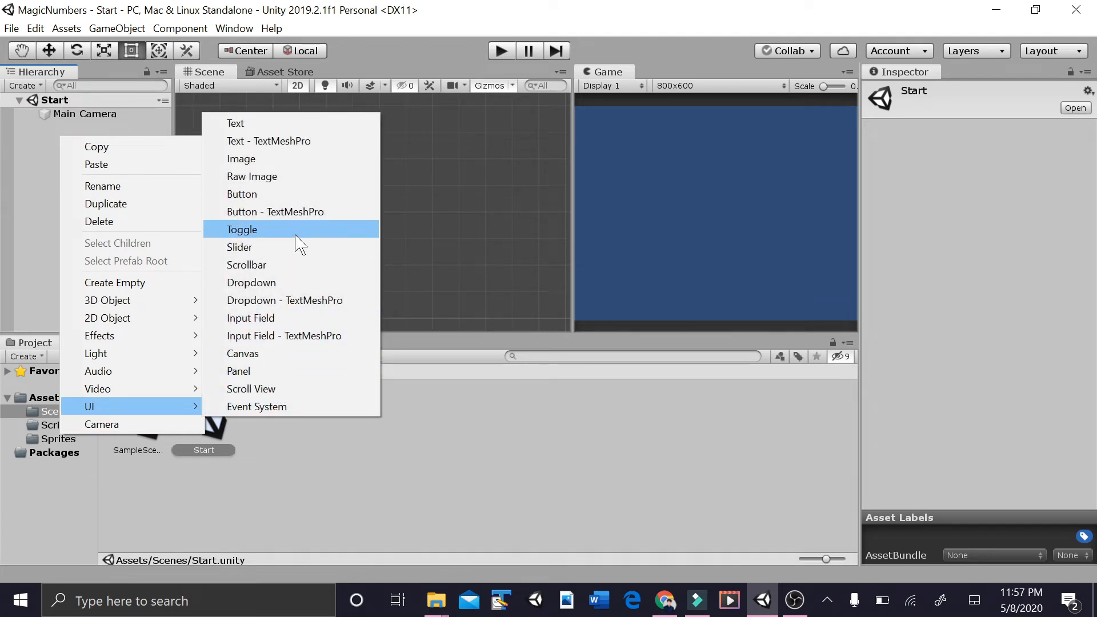
left_click(284, 194)
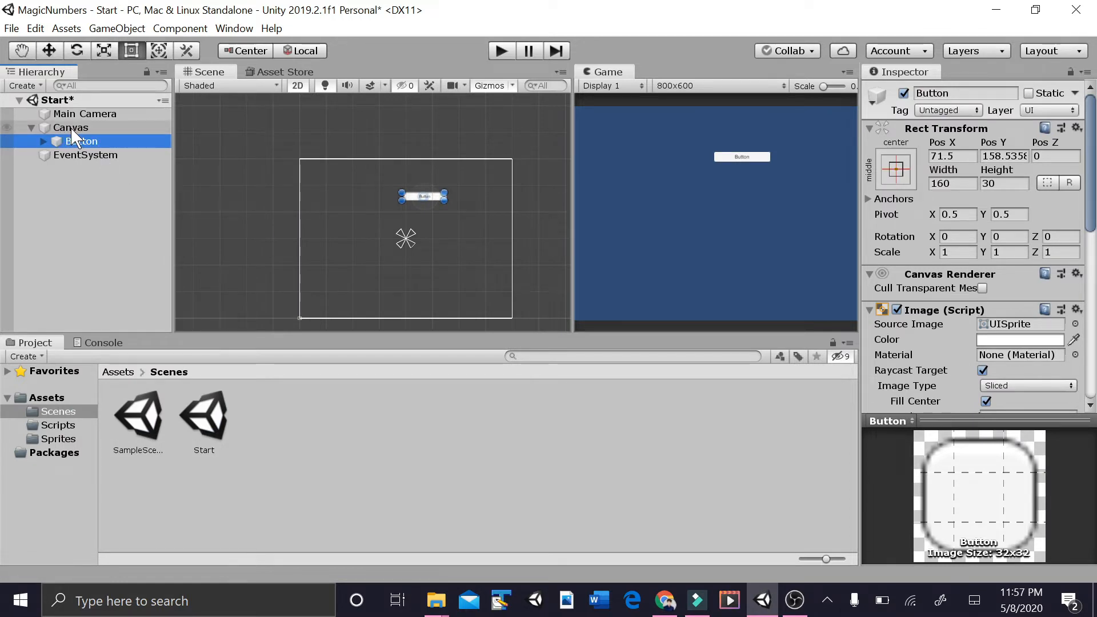
Step: Enlarge the Button to about 263 by 77 and place it right of the Canvas center, at about X 206, Y -15
double_click(81, 143)
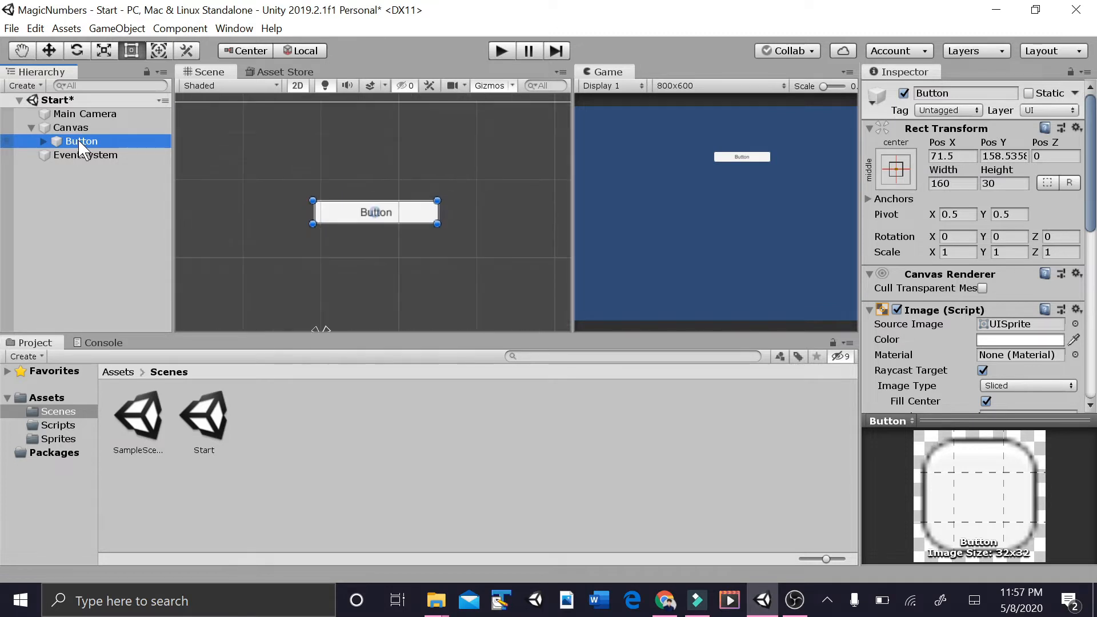
scroll(478, 226, "down", 4)
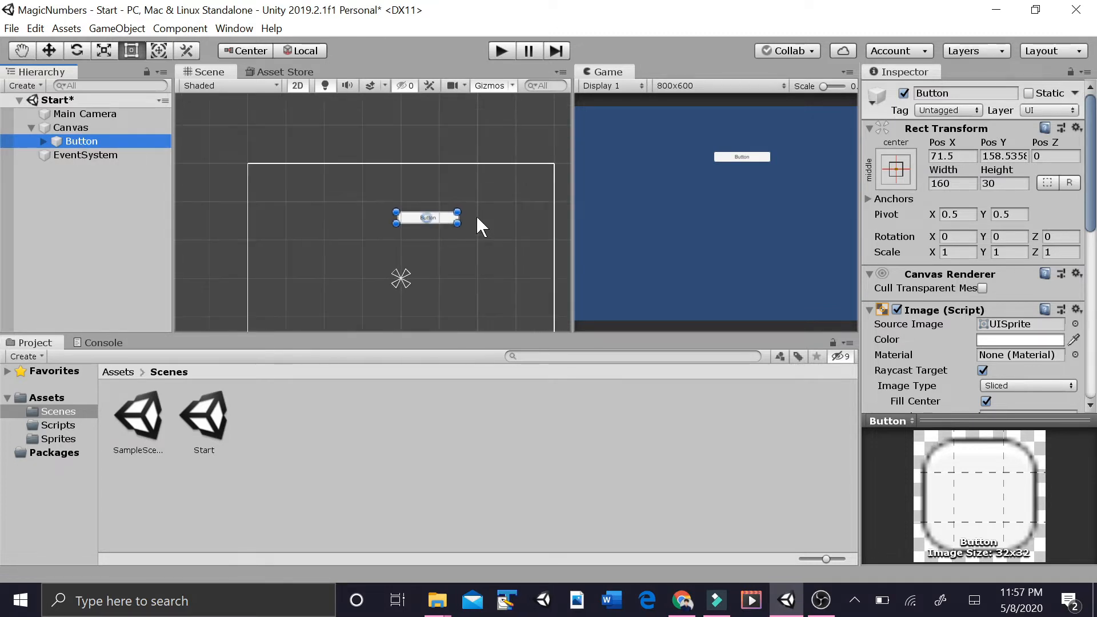
left_click_drag(521, 249, 493, 212)
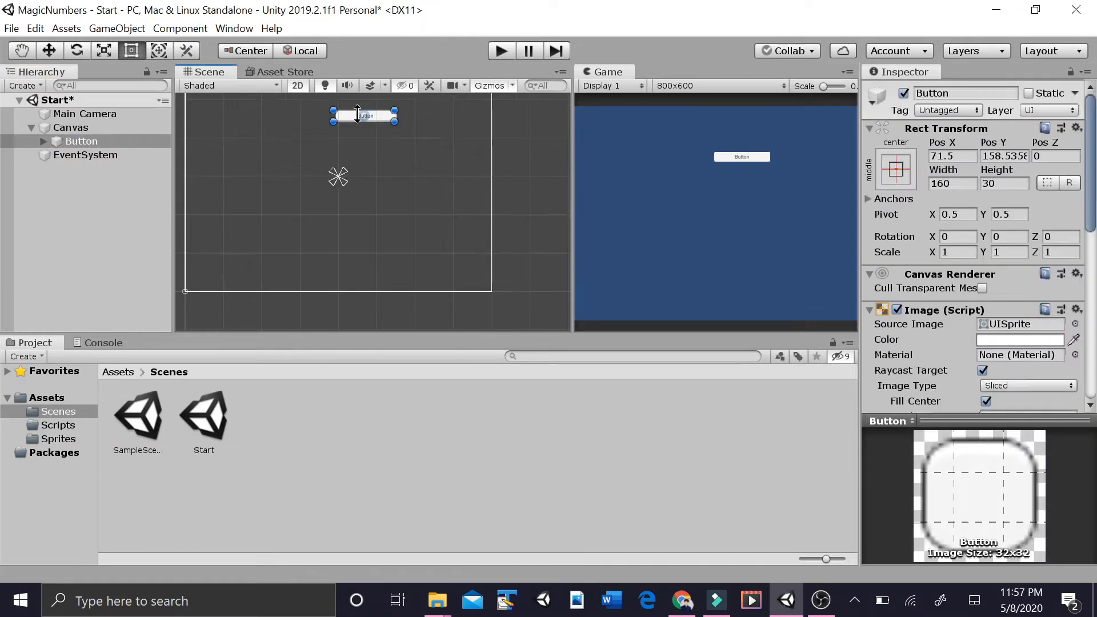
left_click_drag(379, 119, 450, 194)
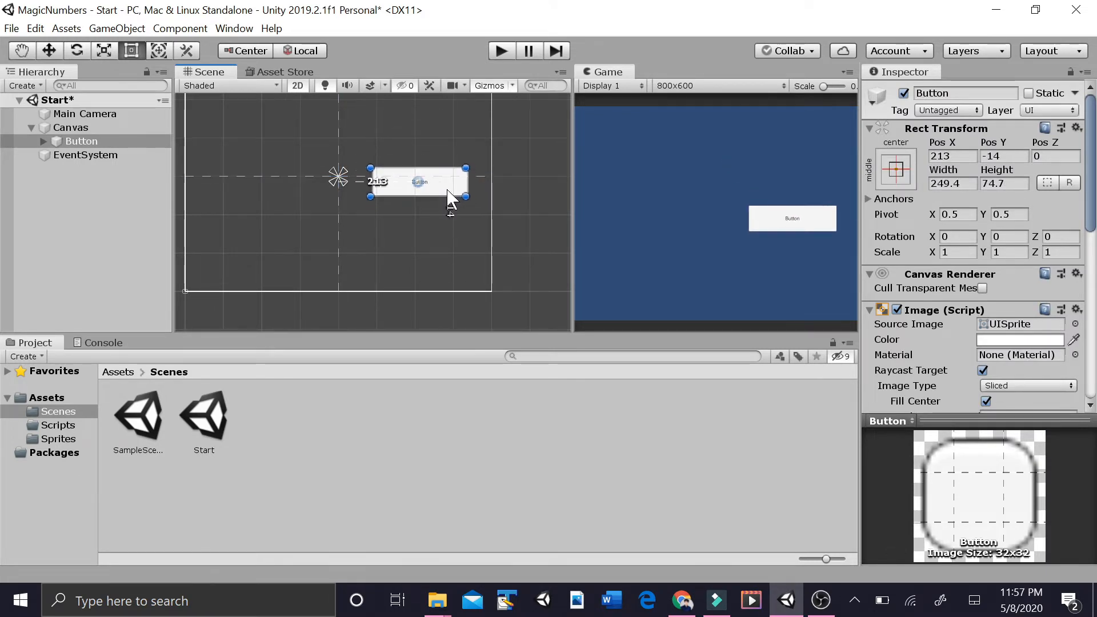
left_click_drag(371, 196, 365, 197)
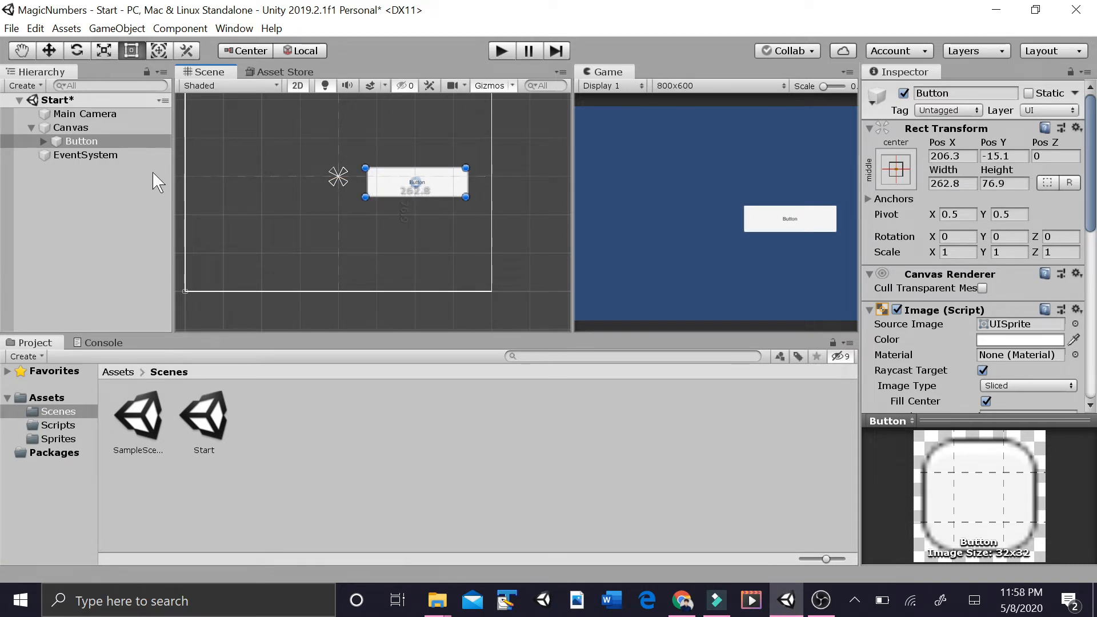
Step: Change the label on the Button's child Text object to Start
left_click(43, 142)
left_click(72, 156)
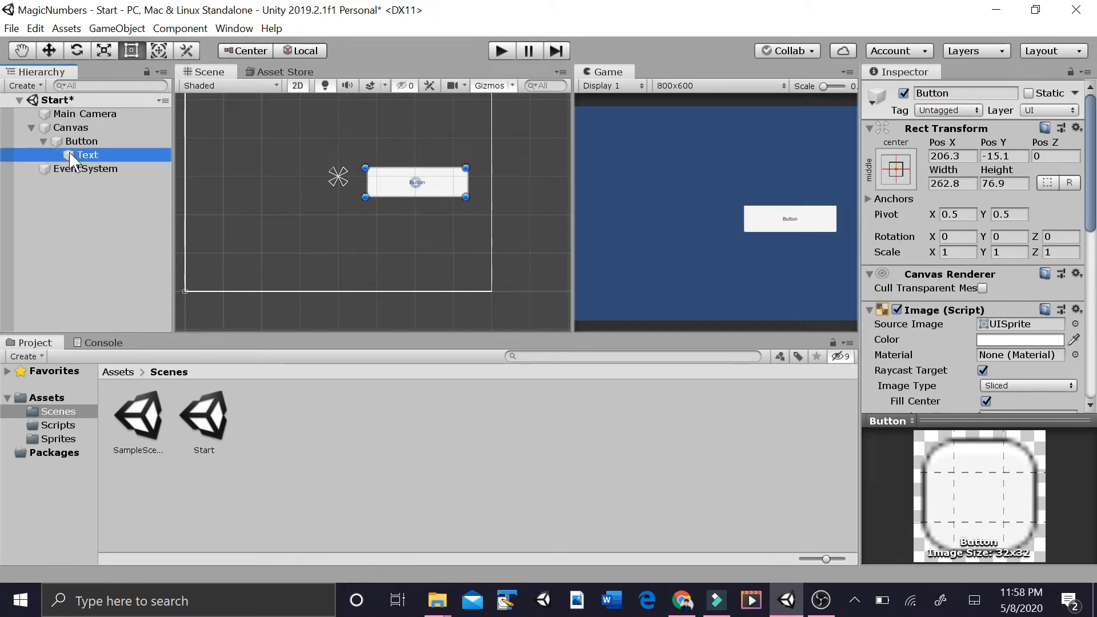
left_click(1095, 260)
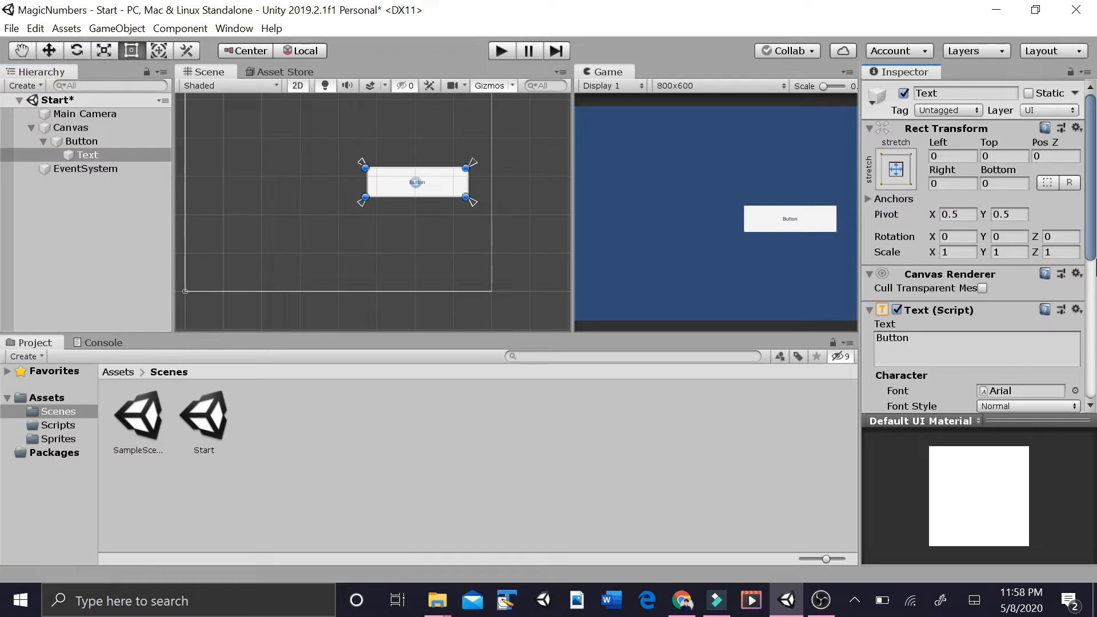
left_click(906, 345)
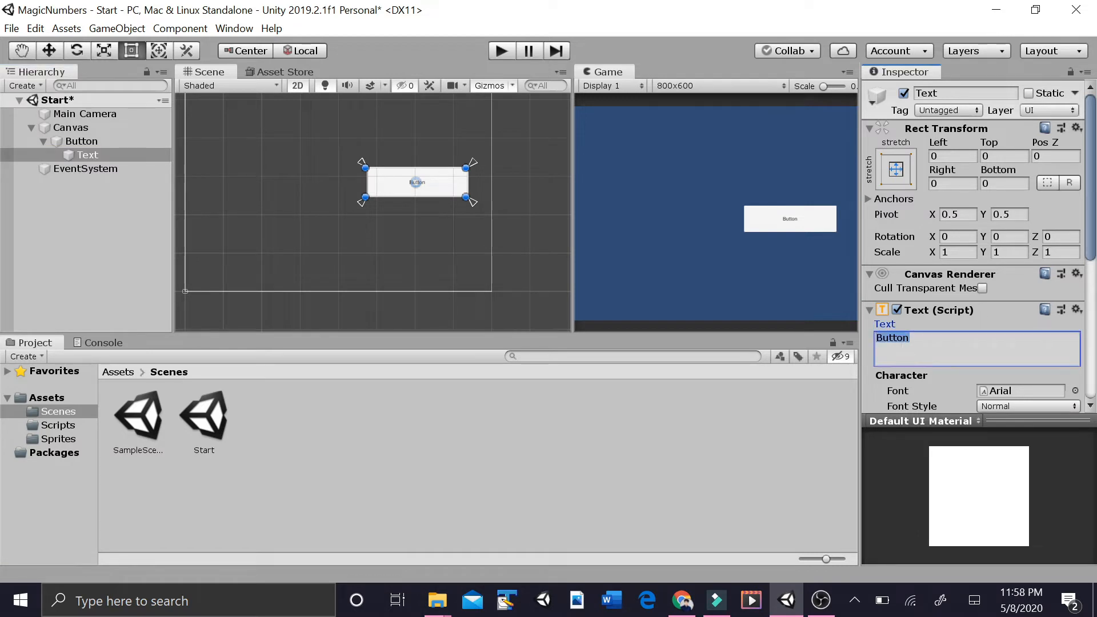
key("BackSpace")
type("Start")
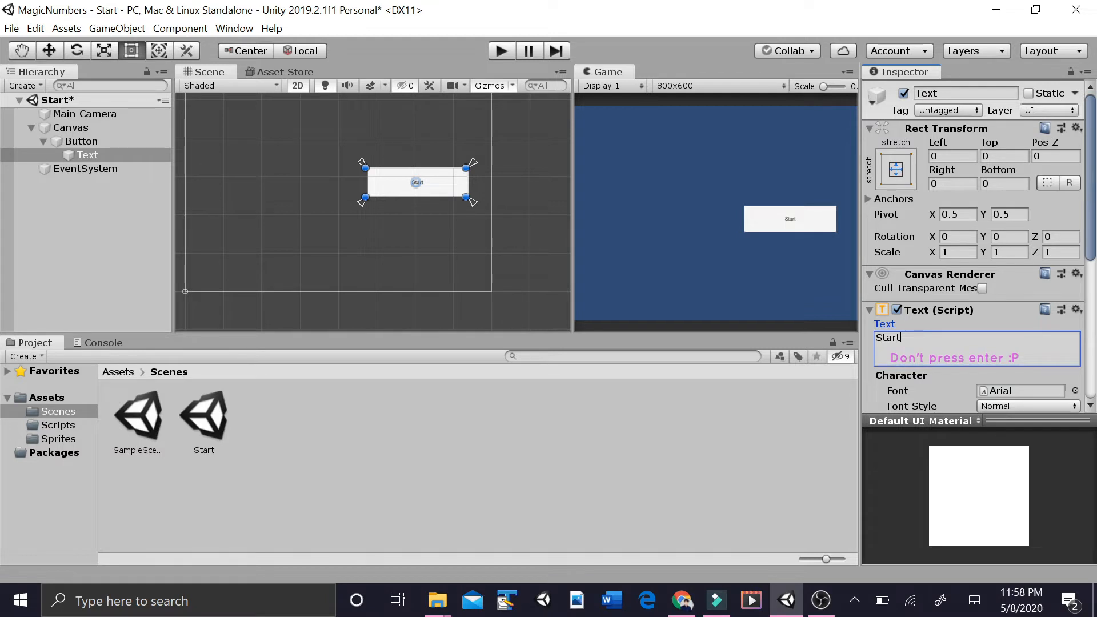
Step: Set the font size of the Start button's label text to 30, leaving no extra line in the text
key("Return")
key("BackSpace")
left_click_drag(1093, 217, 1095, 289)
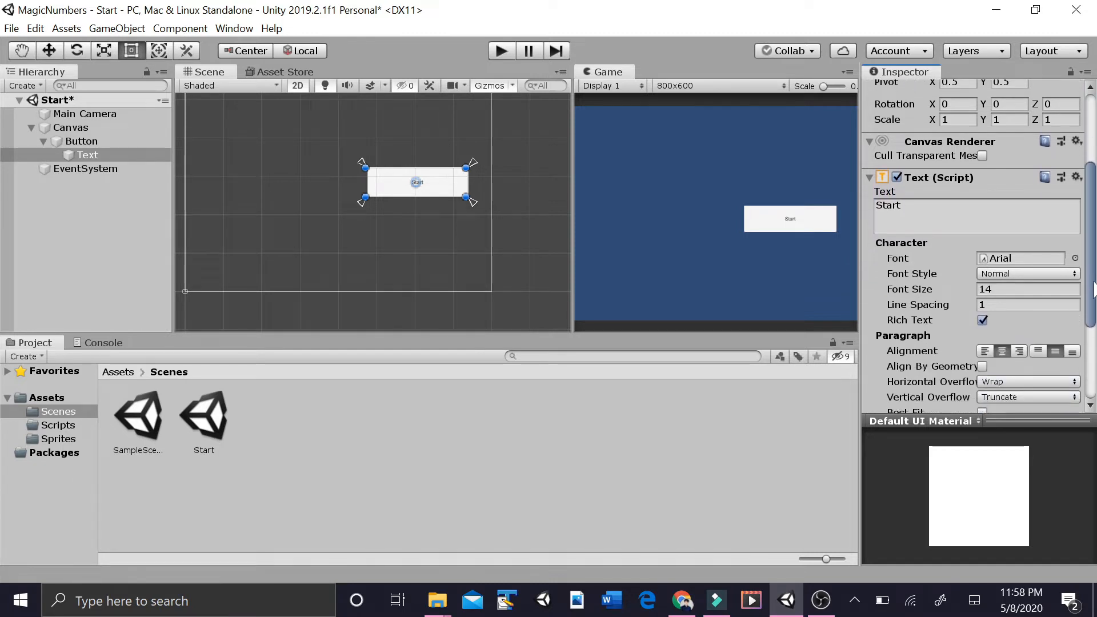
left_click(1020, 289)
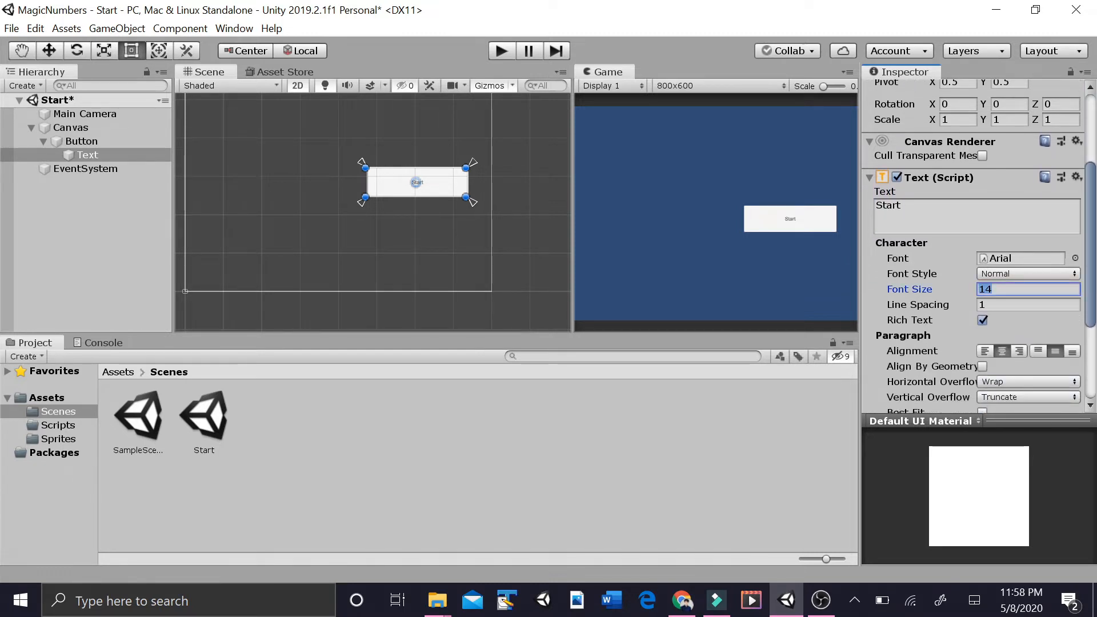
key("BackSpace")
type("30")
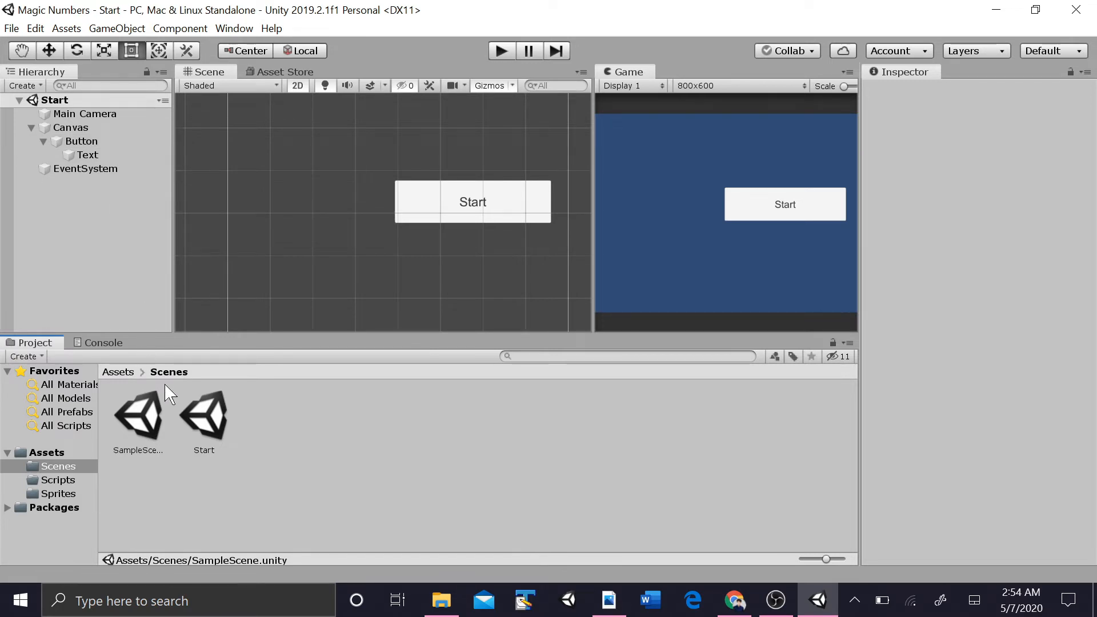
Step: Delete the SampleScene asset from the Scenes folder and confirm the deletion
left_click(142, 423)
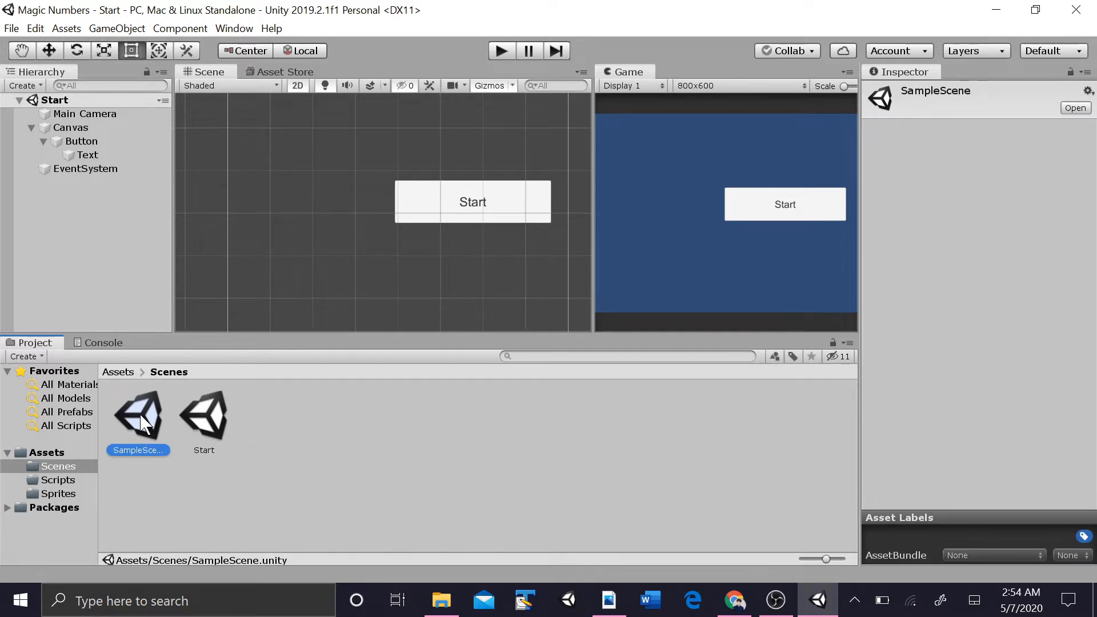
key("Delete")
left_click(604, 322)
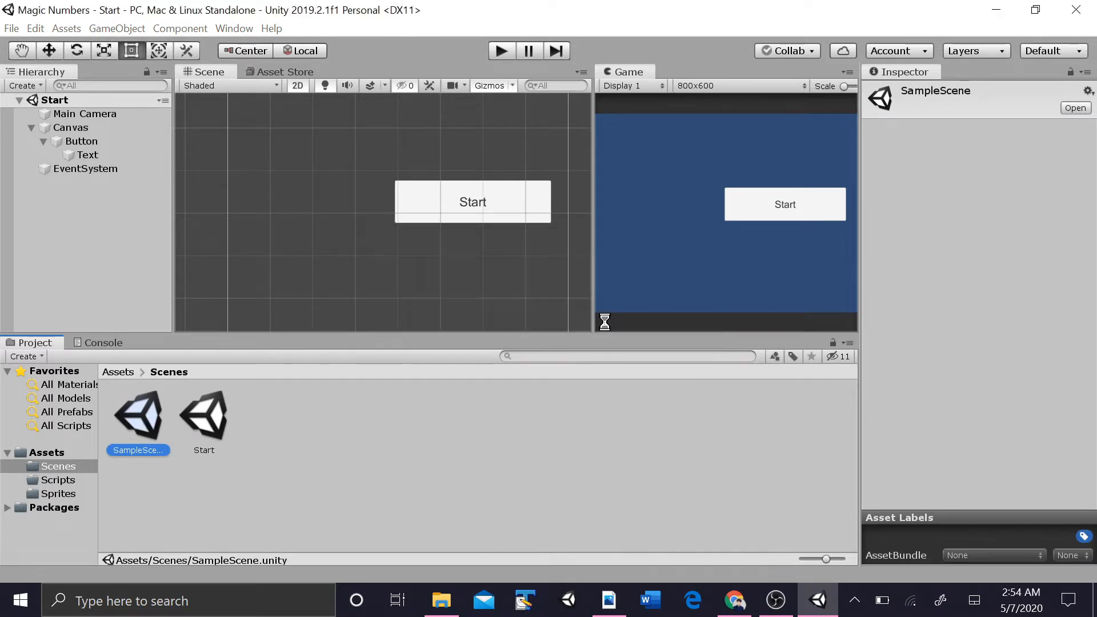
Step: Rename the Button object under the Canvas to start
left_click(80, 144)
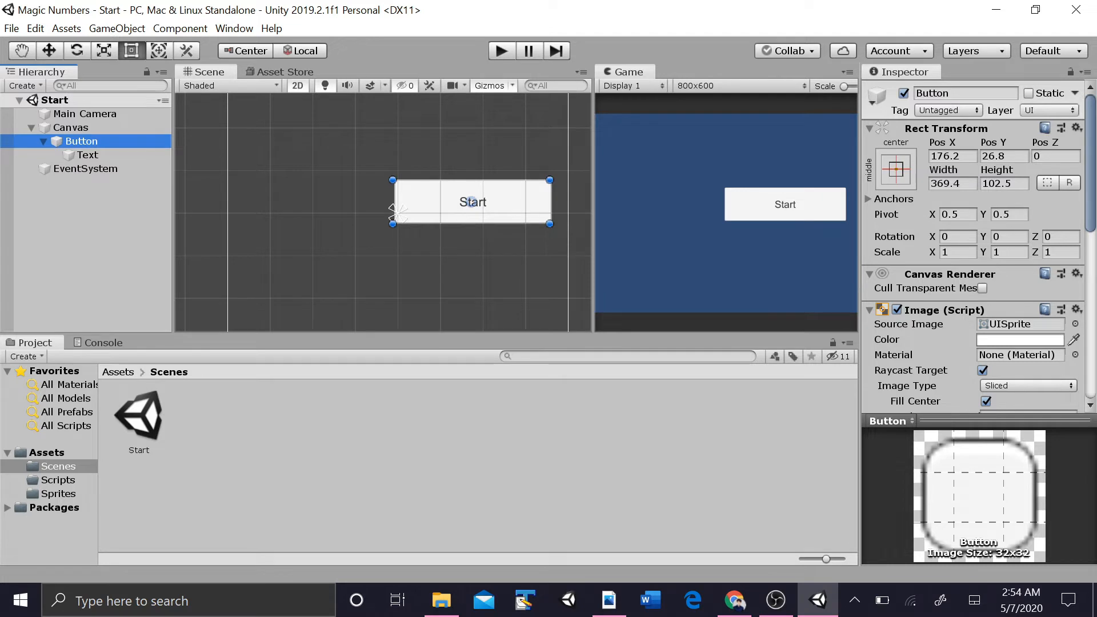
left_click(966, 93)
type("s")
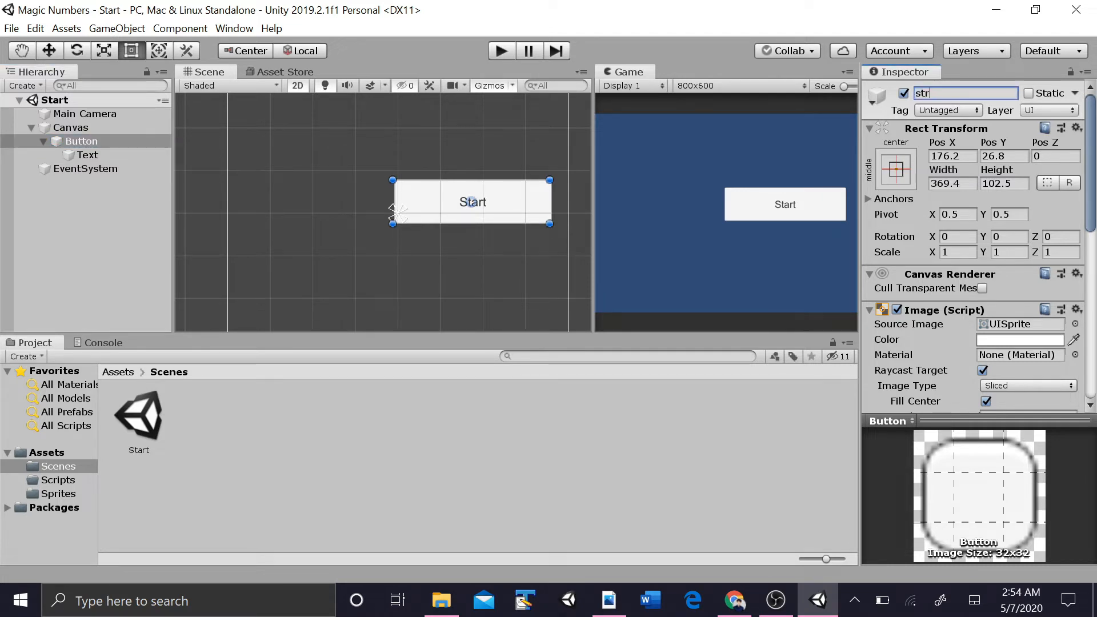
type("tart")
key("Return")
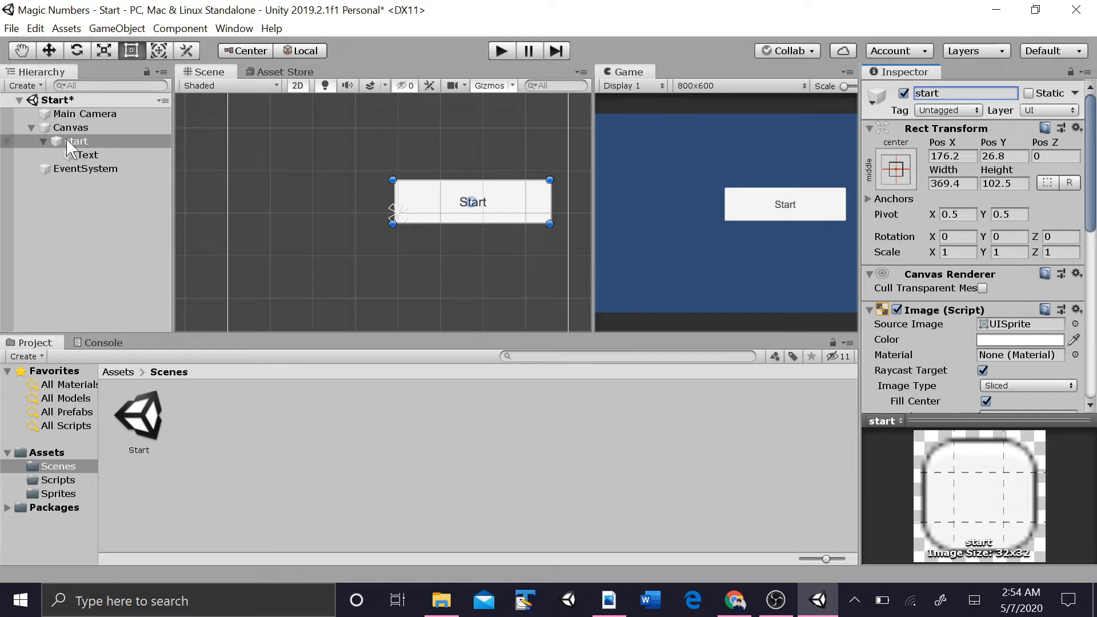
left_click(948, 93)
left_click(942, 93)
Step: Set the Canvas Scaler's UI Scale Mode to Scale With Screen Size, using an 800 by 600 reference resolution
left_click(59, 128)
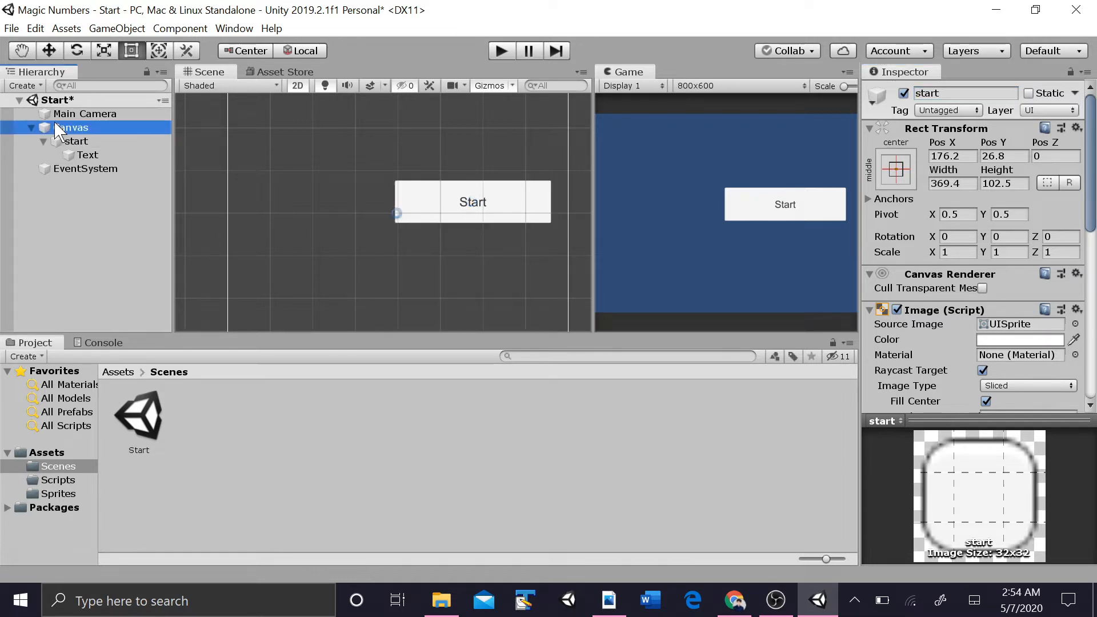
left_click_drag(1094, 183, 1095, 227)
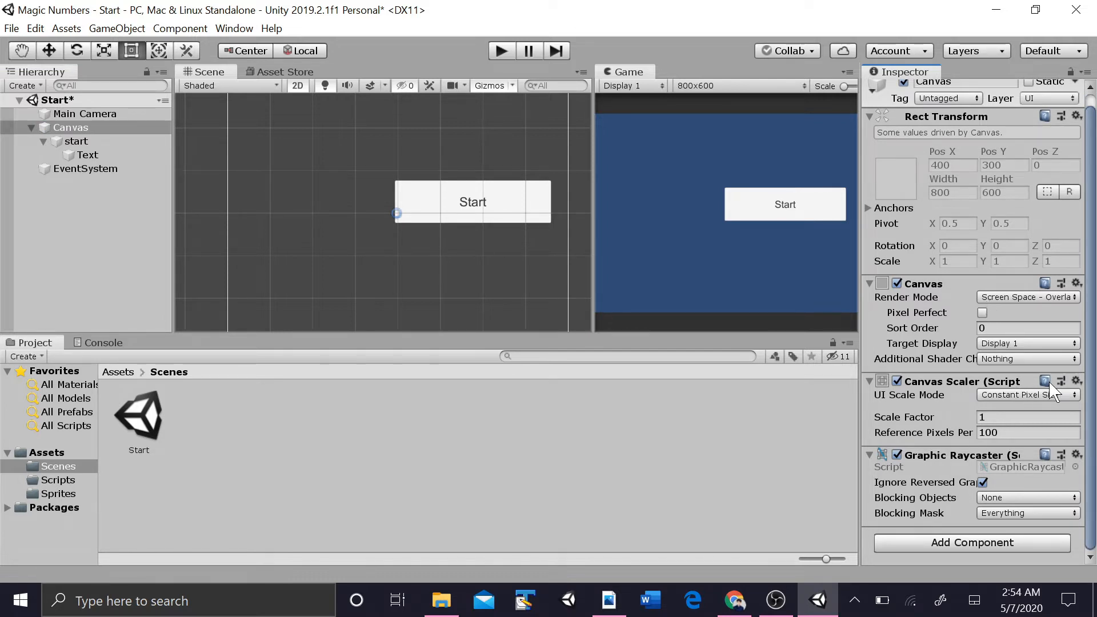
left_click(1057, 396)
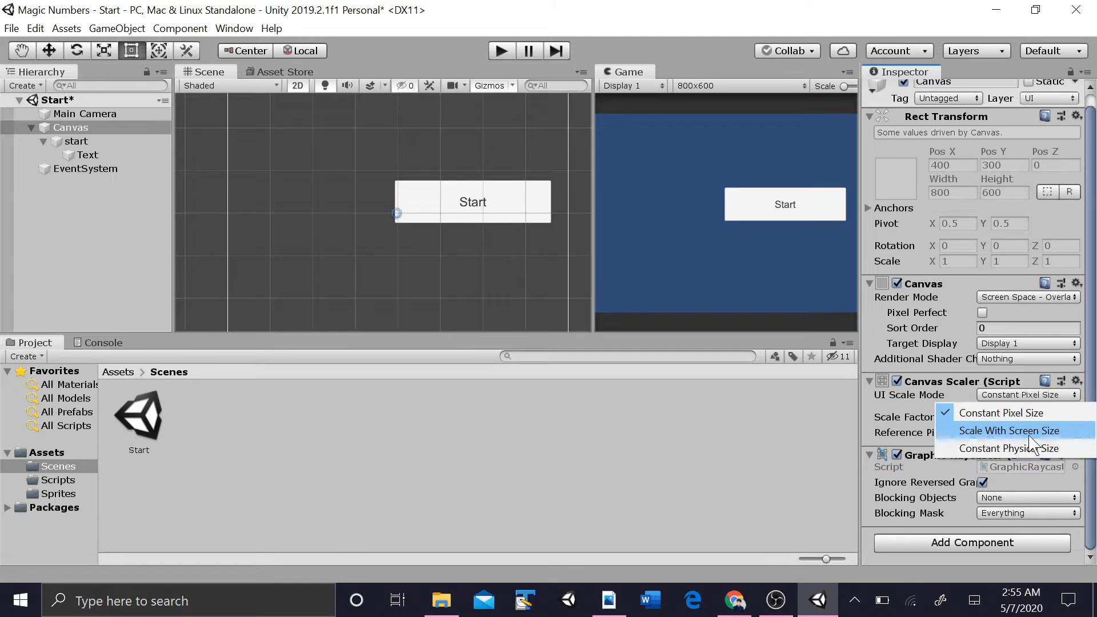
left_click(994, 433)
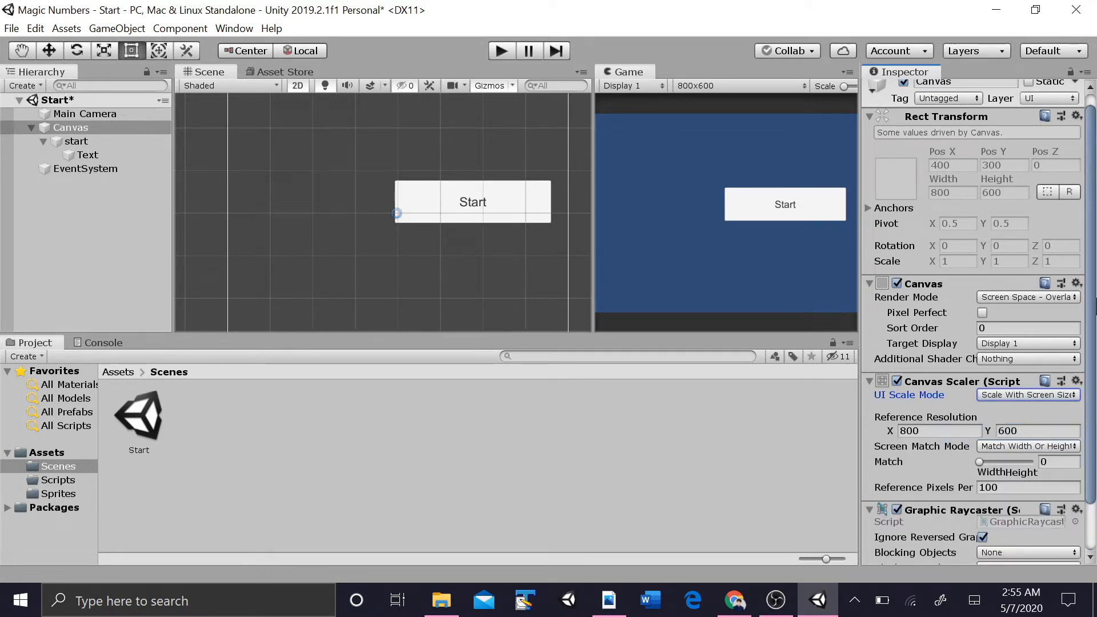
scroll(917, 394, "down", 2)
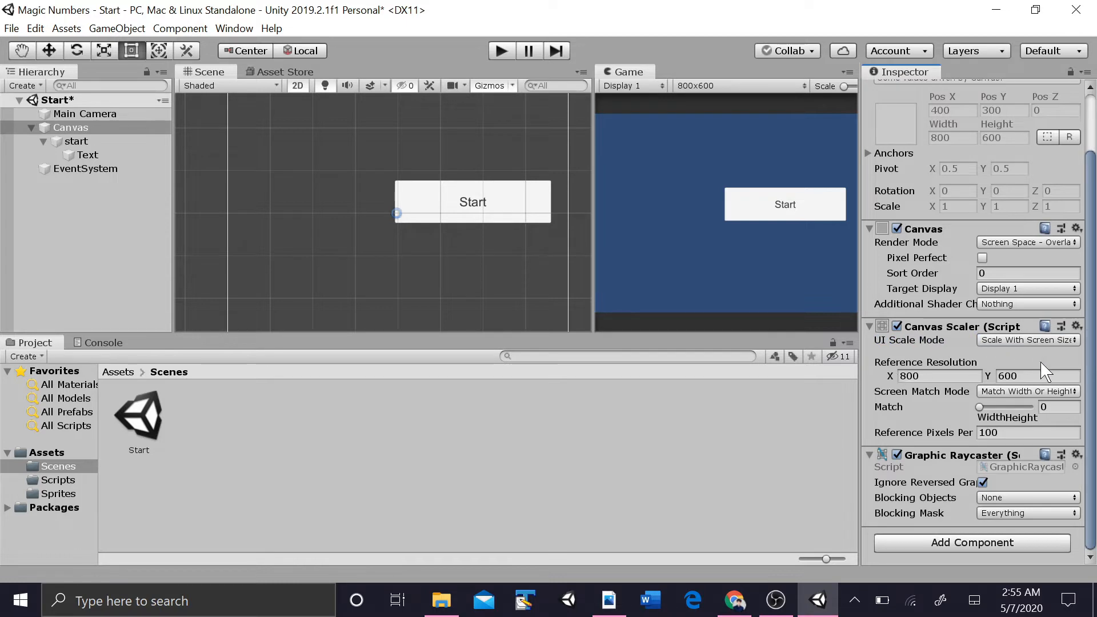
left_click(937, 376)
left_click(913, 376)
key("Tab")
key("shift+Tab")
left_click(919, 376)
left_click(146, 155)
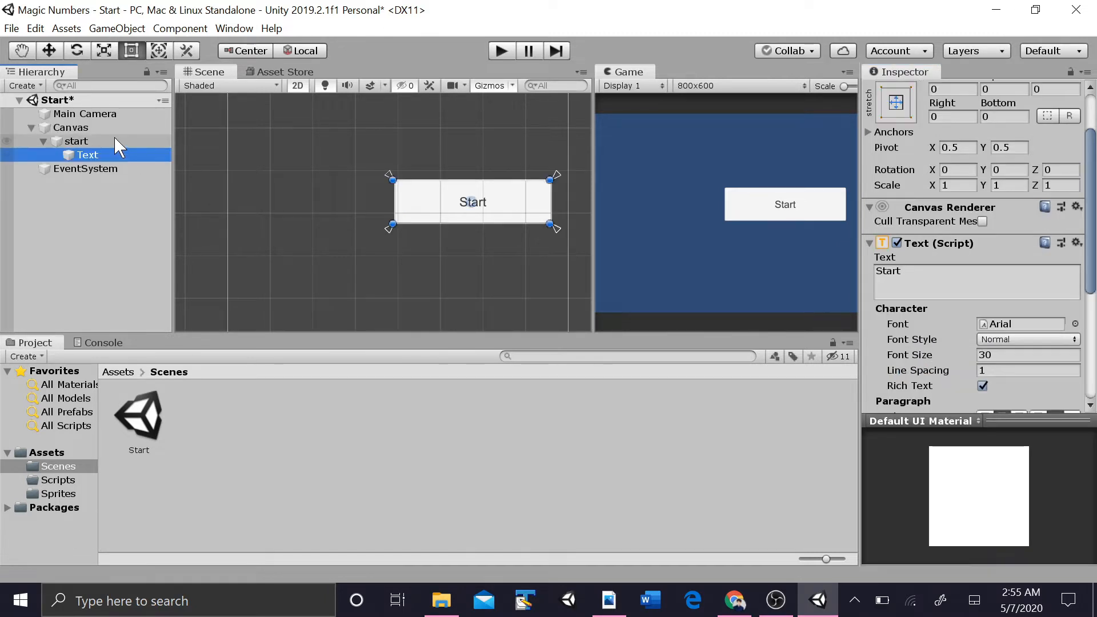
left_click(111, 128)
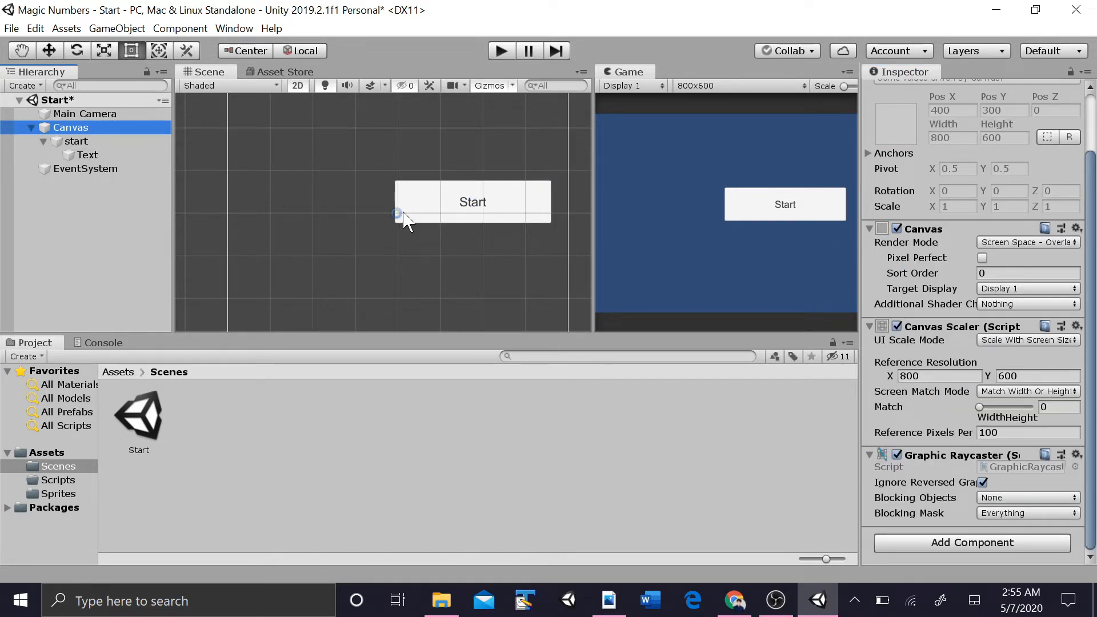